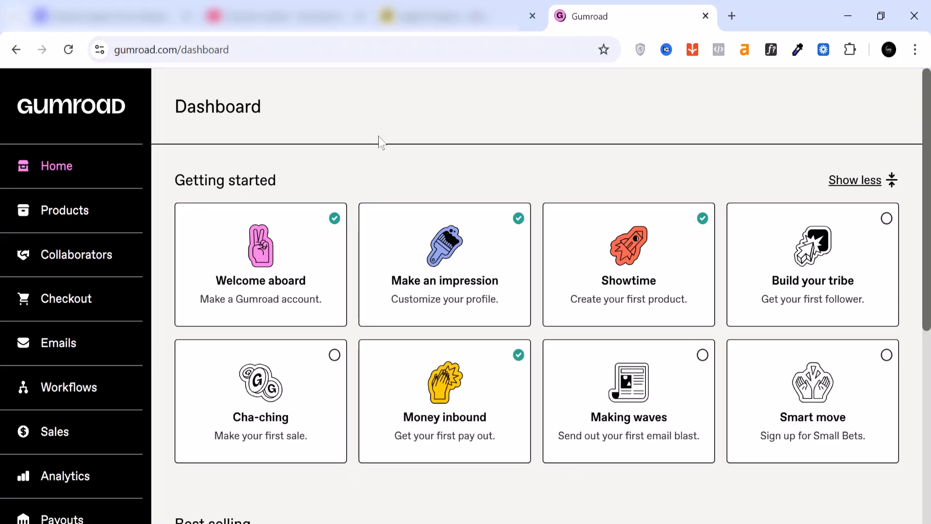
- Look over the dashboard's getting started checklist, best selling and activity sections
scroll(365, 129, "down", 1)
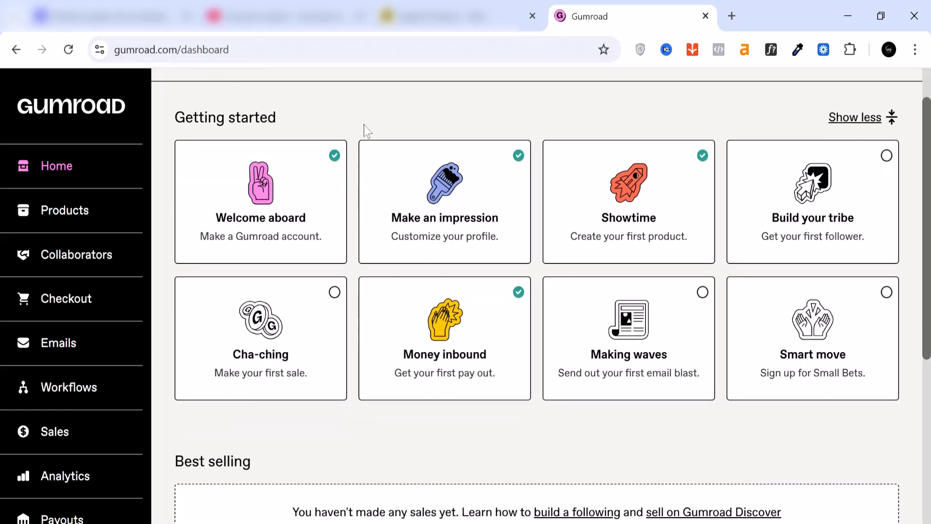
scroll(364, 126, "down", 5)
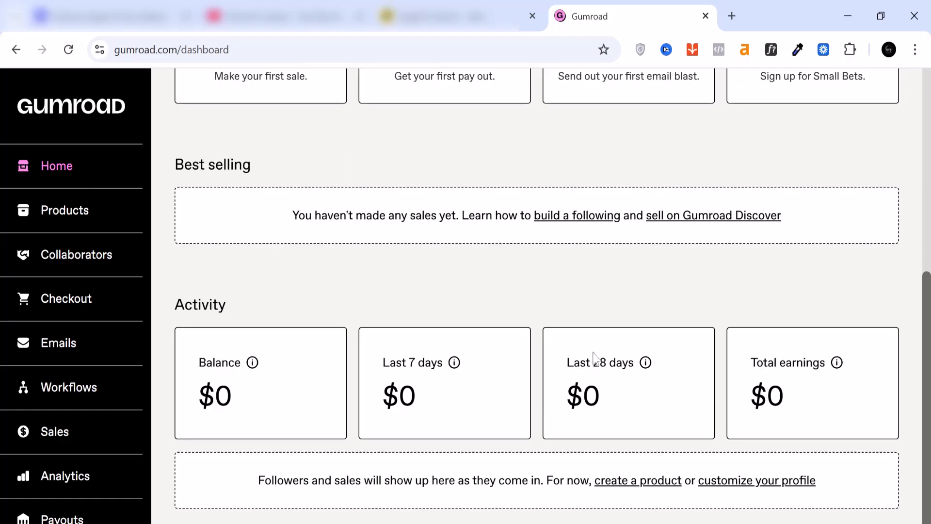
scroll(353, 291, "up", 6)
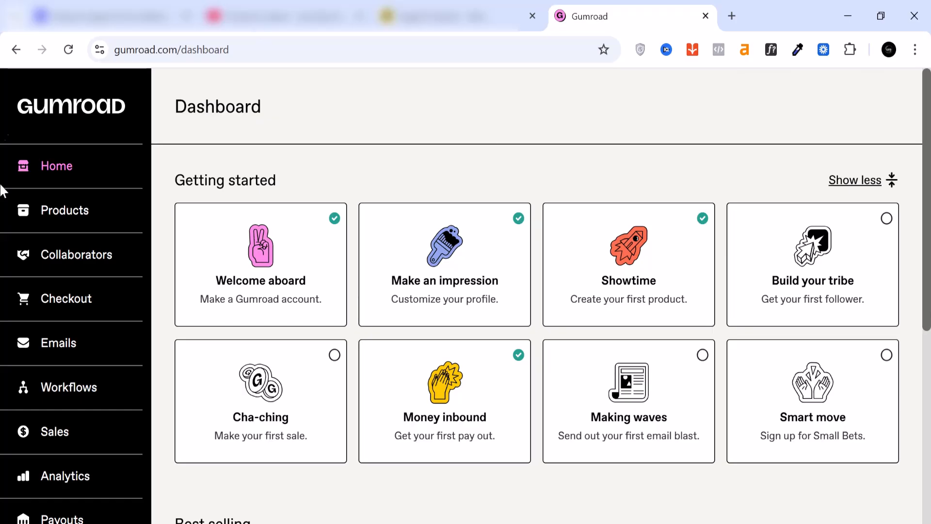
scroll(679, 257, "down", 7)
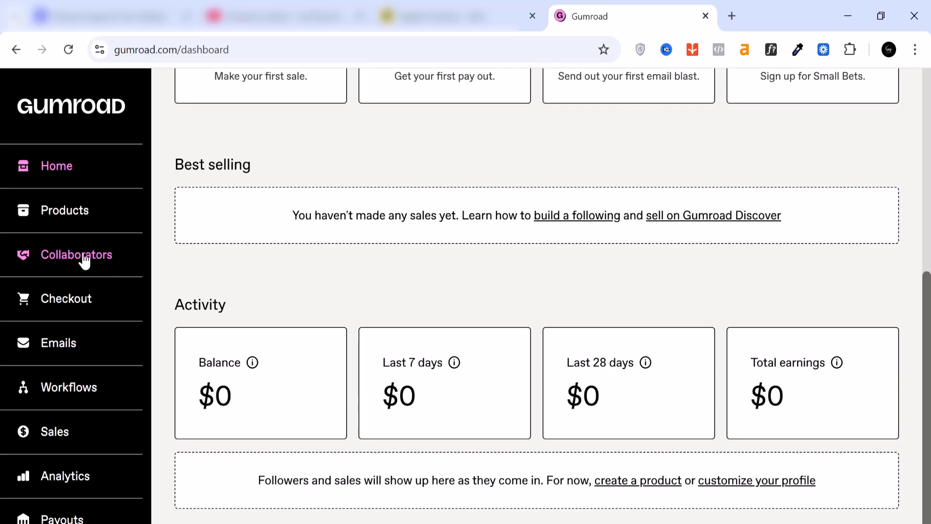
- View the Collaborators page and the Discounts, Checkout form and Upsells sections of Checkout
left_click(67, 255)
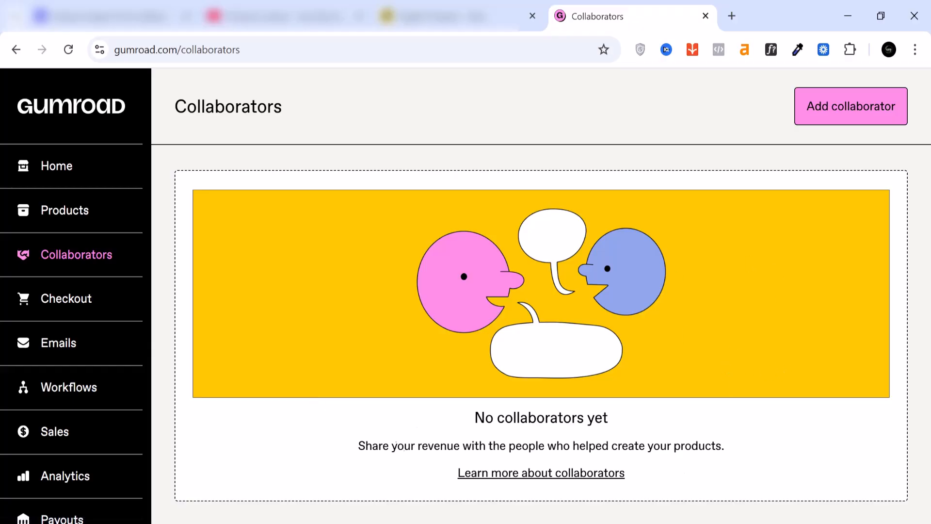
left_click(56, 308)
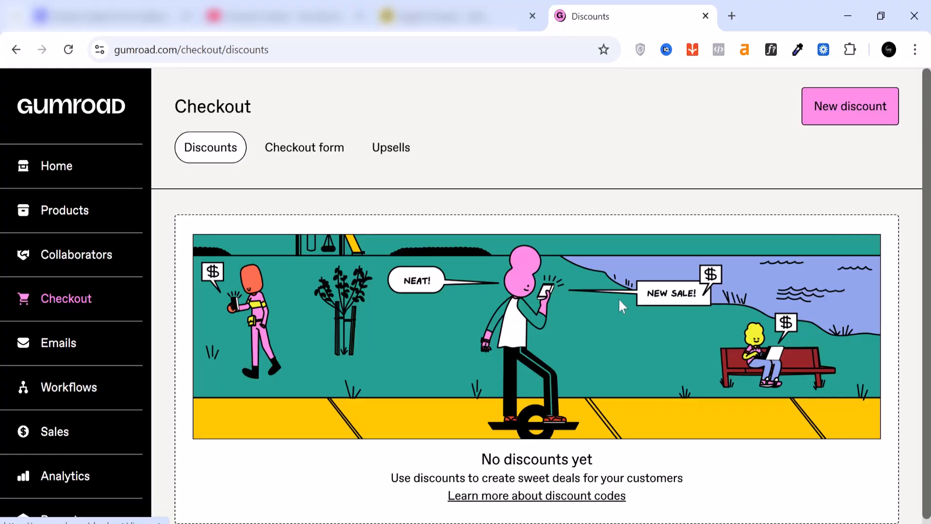
scroll(569, 313, "down", 1)
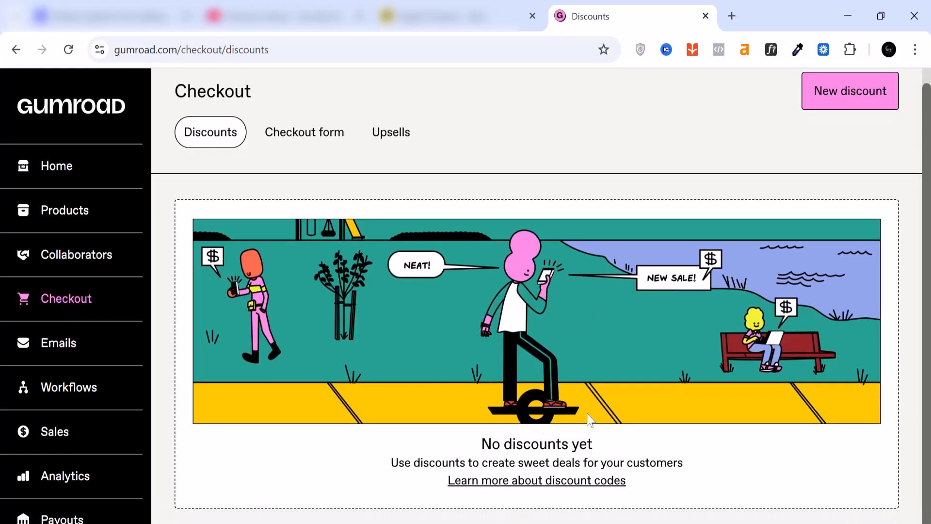
left_click(322, 138)
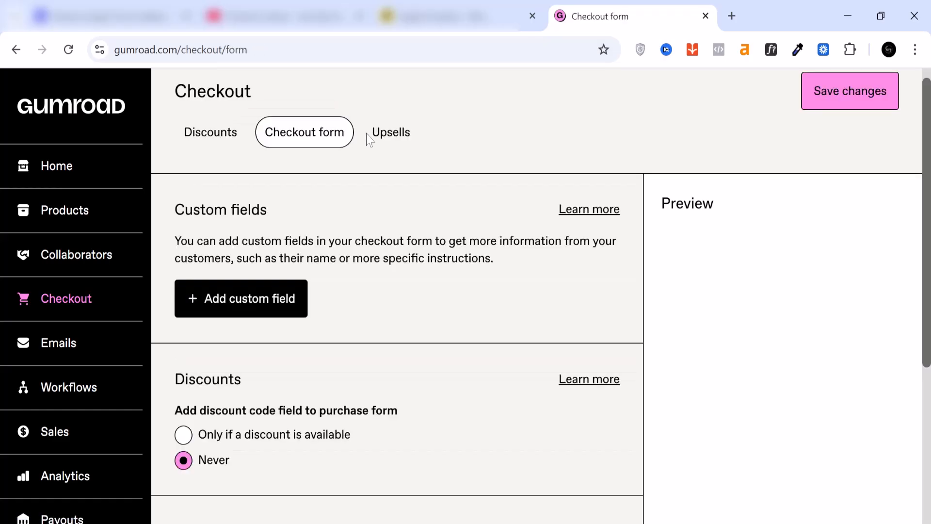
left_click(391, 132)
- Open the Emails page and look over its published emails section
left_click(62, 339)
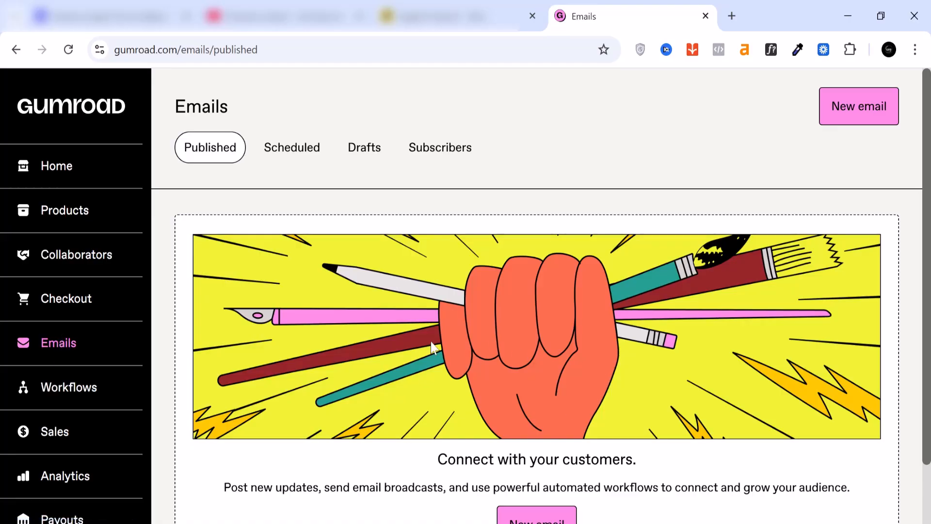
scroll(431, 344, "down", 2)
scroll(433, 345, "up", 2)
scroll(615, 249, "down", 2)
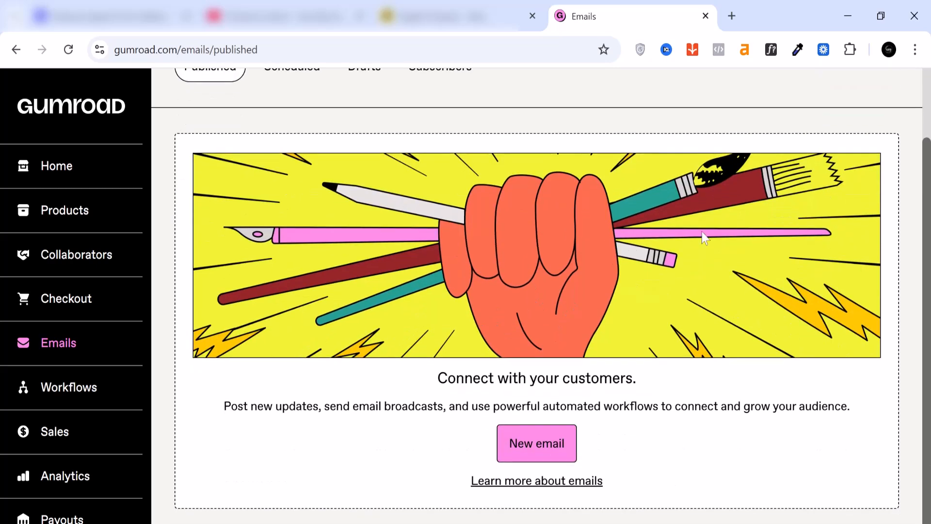
- View the Workflows page with its abandoned cart email and the Sales page
left_click(62, 394)
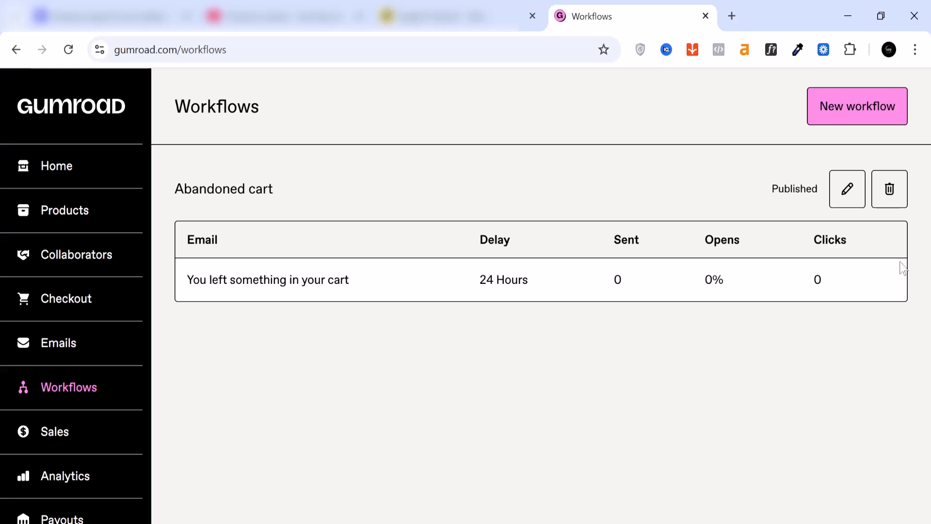
left_click(59, 433)
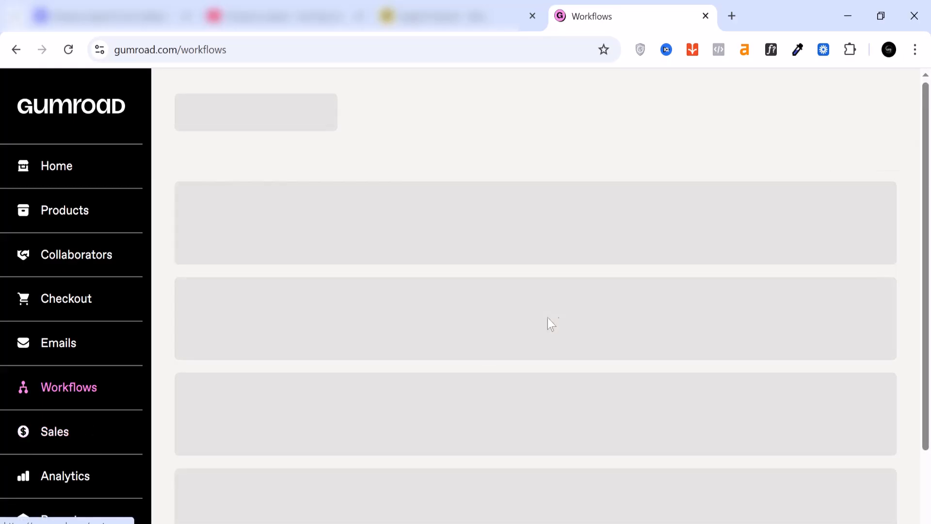
scroll(19, 503, "down", 3)
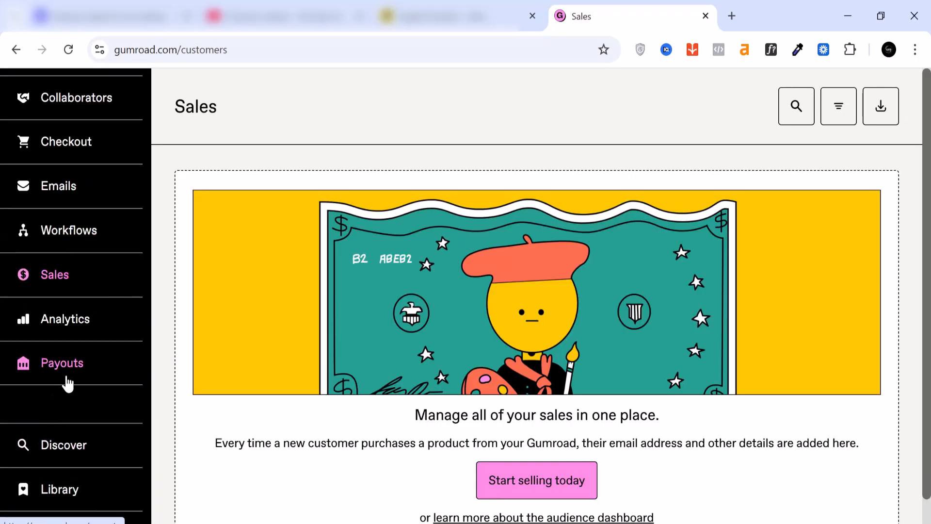
- Examine the sales analytics, including the totals, daily chart, referrers and locations
left_click(72, 322)
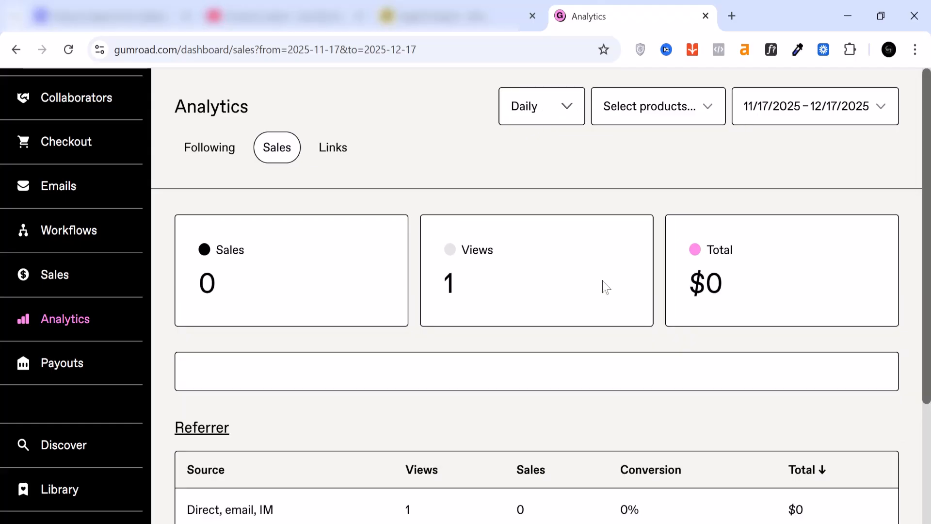
scroll(603, 281, "down", 6)
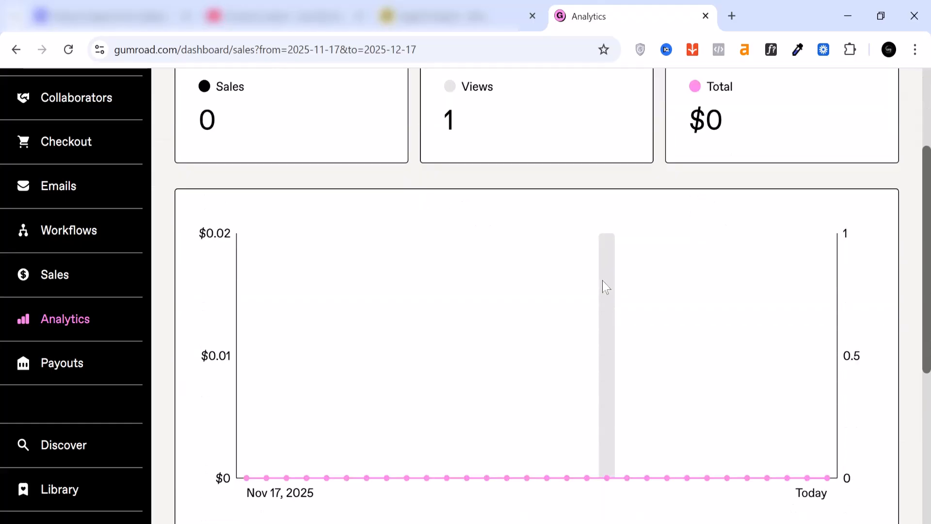
scroll(604, 291, "down", 2)
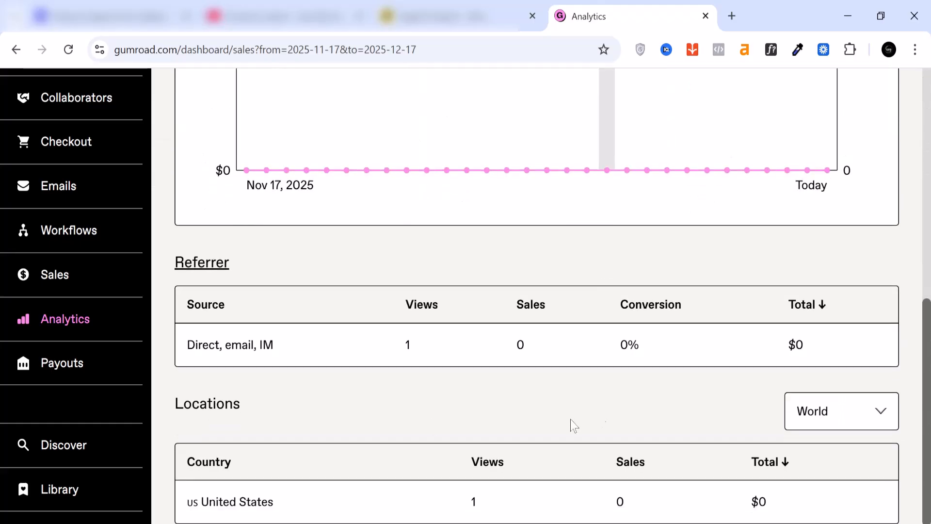
scroll(588, 381, "down", 1)
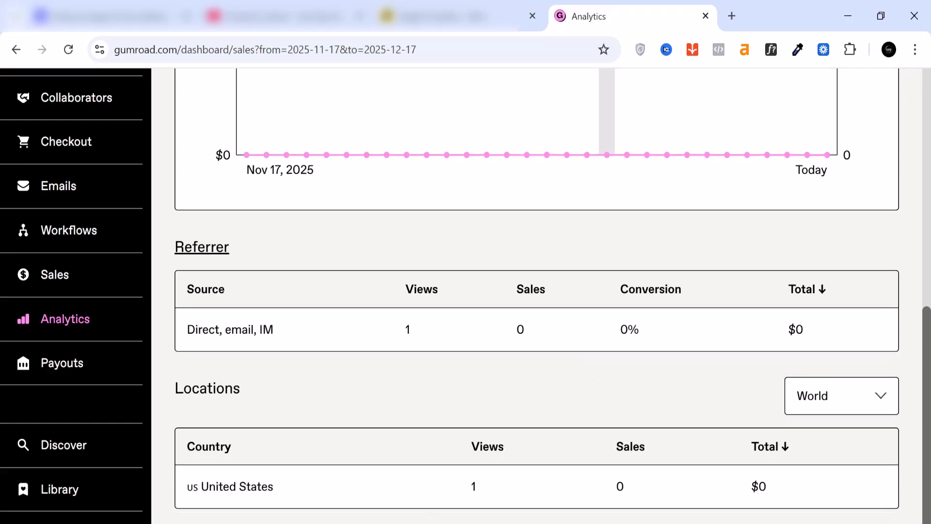
scroll(640, 472, "up", 10)
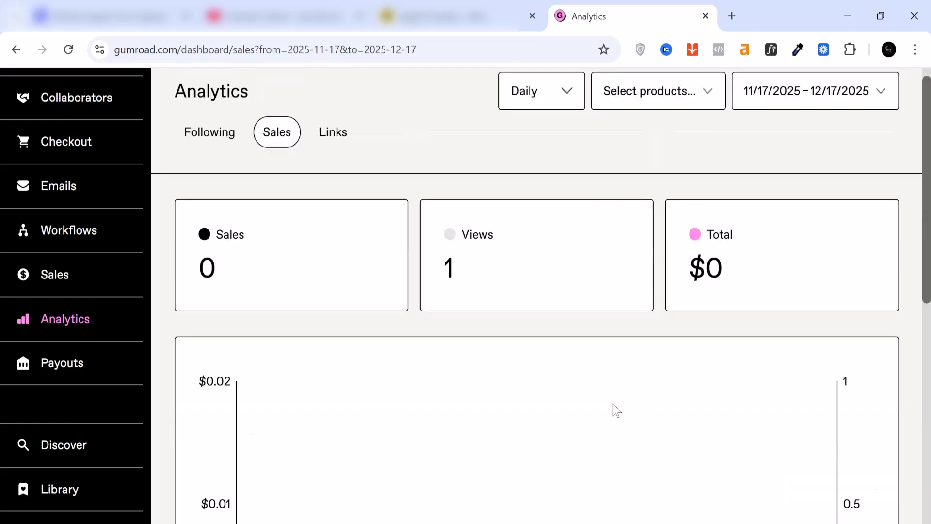
scroll(719, 216, "down", 7)
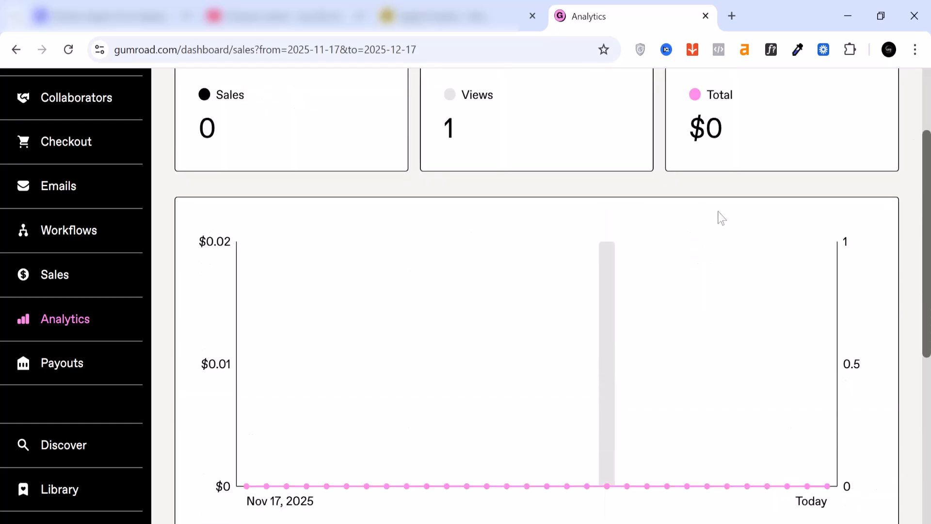
scroll(720, 217, "up", 6)
scroll(719, 216, "down", 3)
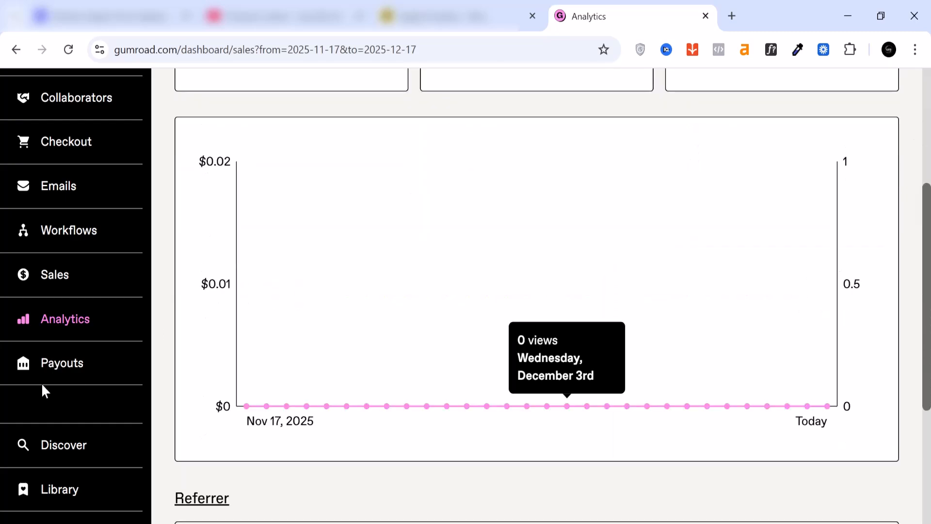
- Open the Payouts page and read the payout requirements
left_click(58, 369)
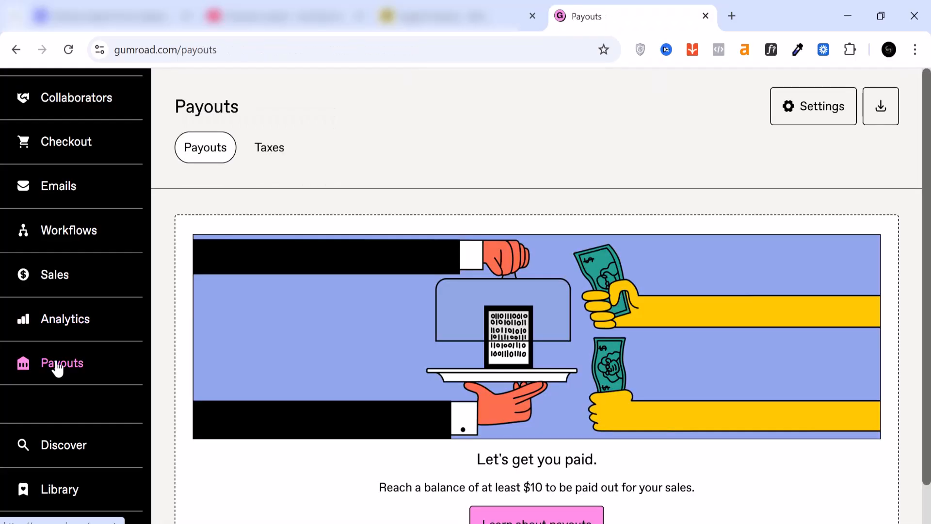
scroll(538, 351, "down", 1)
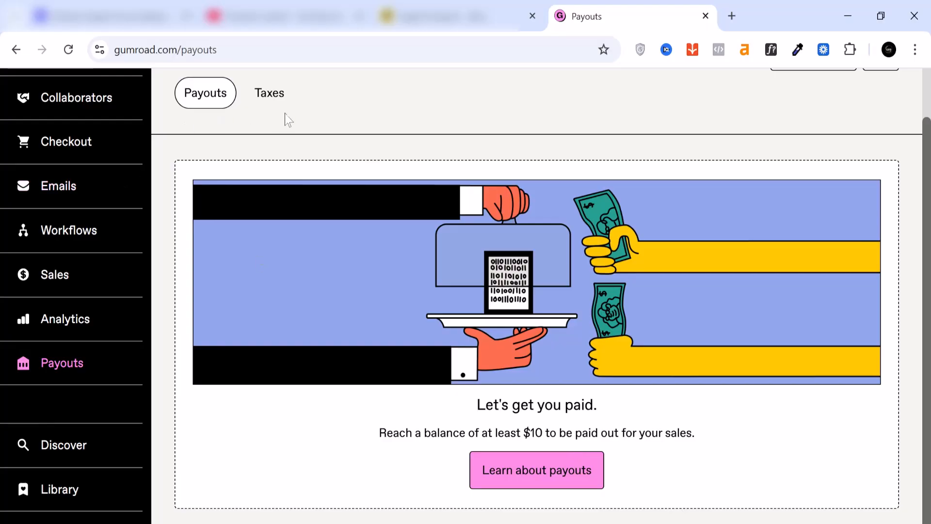
scroll(97, 461, "down", 2)
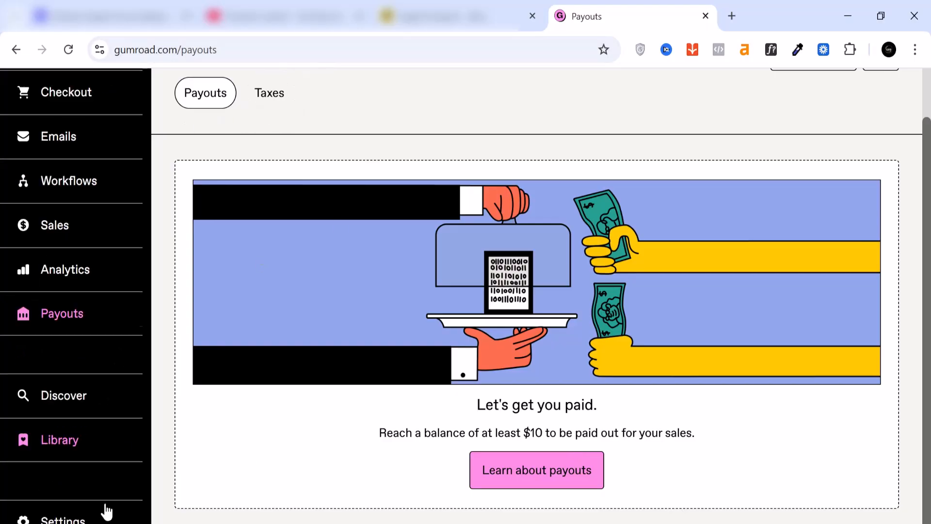
- Browse the recommended and curated products in the Discover marketplace and return to the Payouts page
left_click(66, 379)
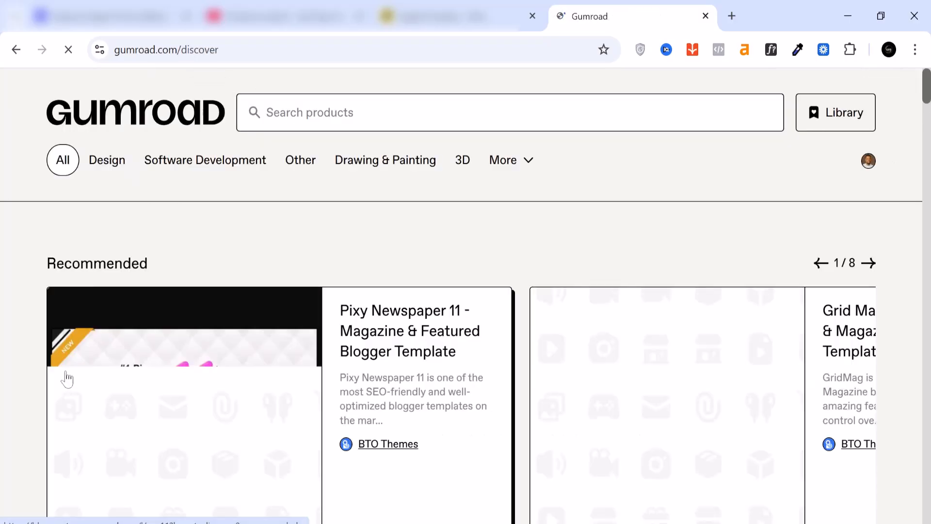
scroll(551, 366, "down", 6)
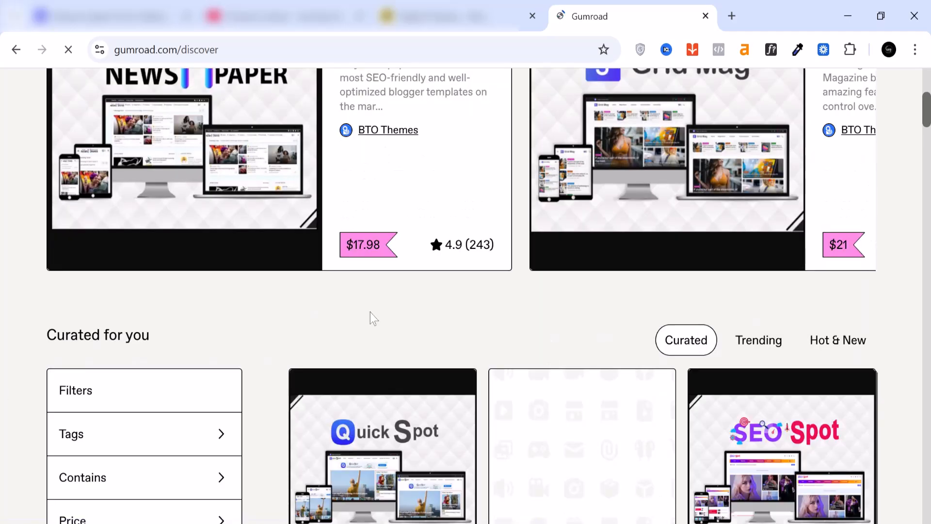
scroll(370, 322, "down", 3)
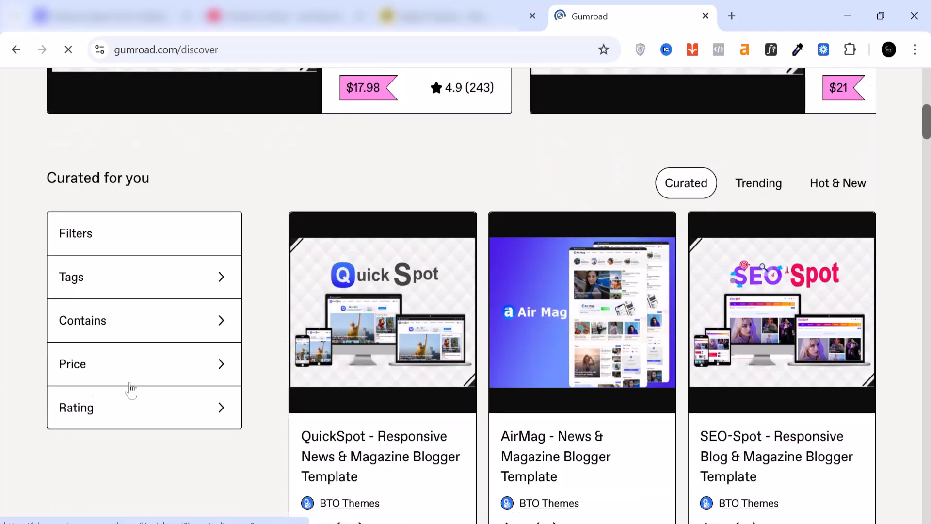
scroll(468, 374, "down", 3)
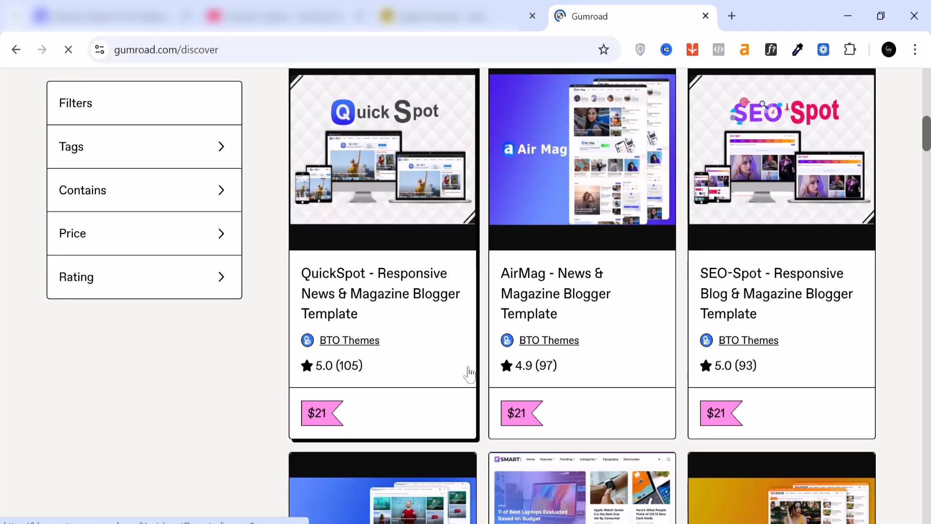
scroll(469, 374, "down", 13)
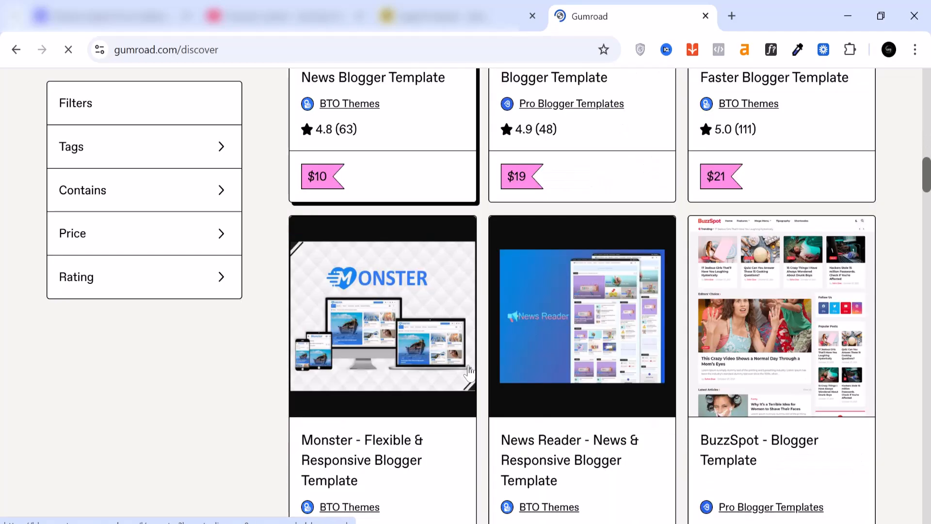
scroll(469, 371, "down", 1)
scroll(469, 373, "down", 1)
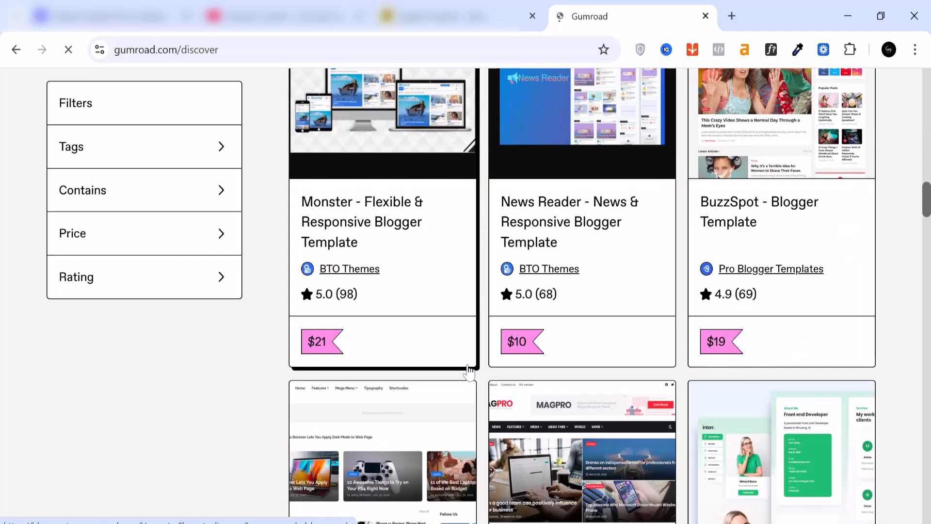
scroll(469, 373, "down", 5)
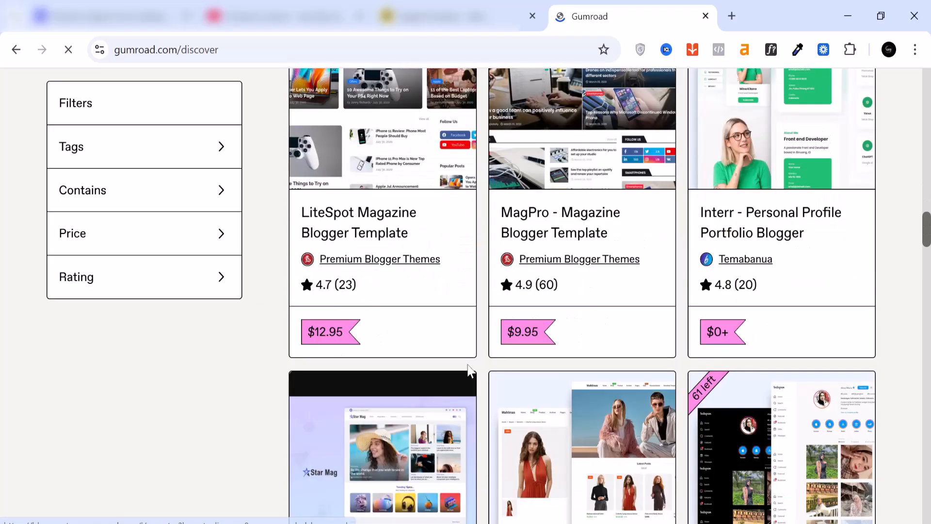
scroll(469, 371, "up", 4)
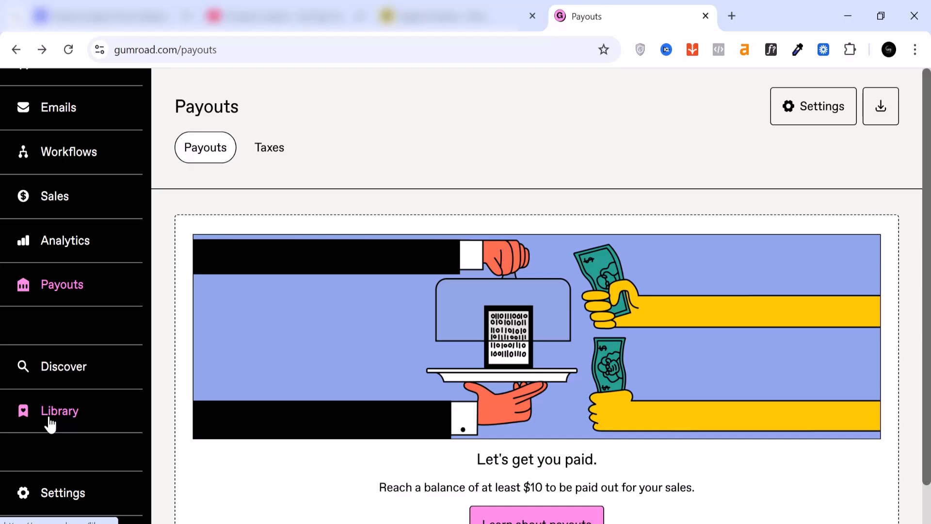
- Open the Library and look over the purchased products
left_click(51, 419)
scroll(364, 417, "down", 2)
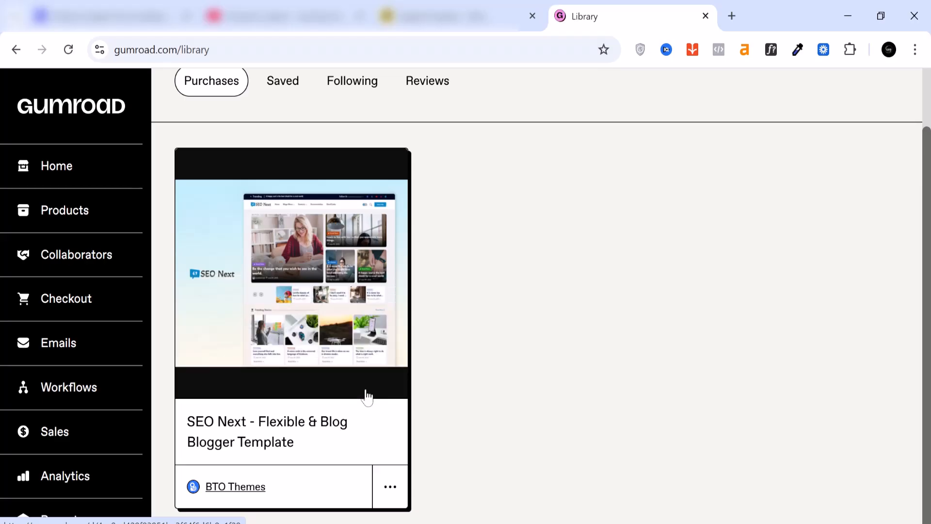
scroll(396, 210, "up", 2)
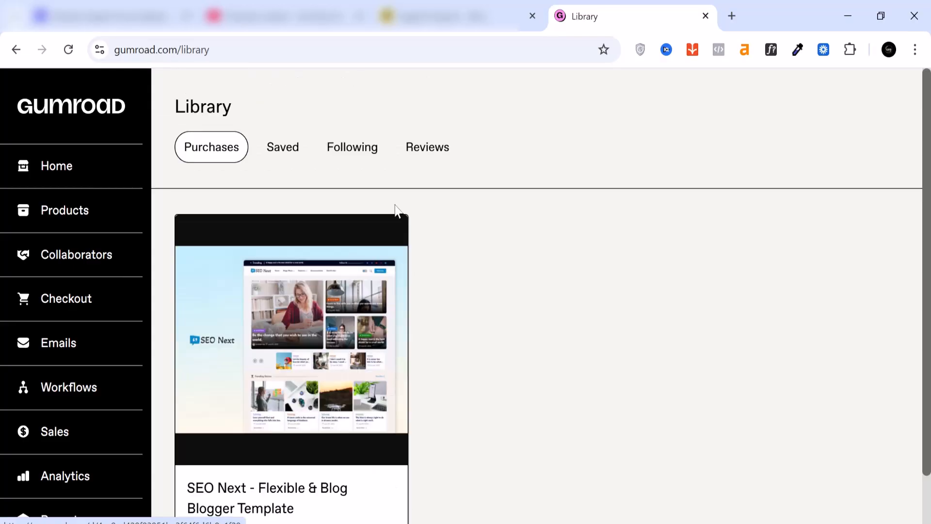
- View the Library's product reviews and the followed wishlists
left_click(420, 156)
scroll(335, 238, "down", 2)
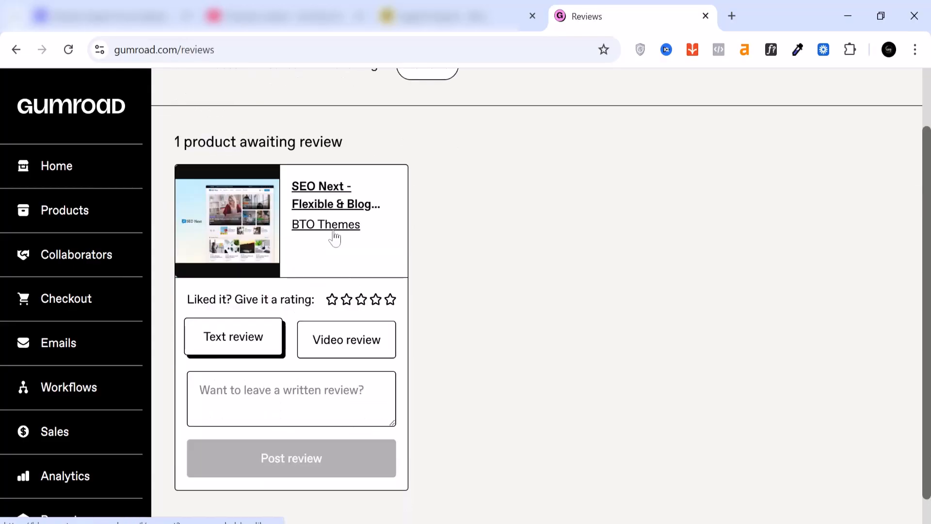
scroll(348, 186, "up", 2)
left_click(354, 150)
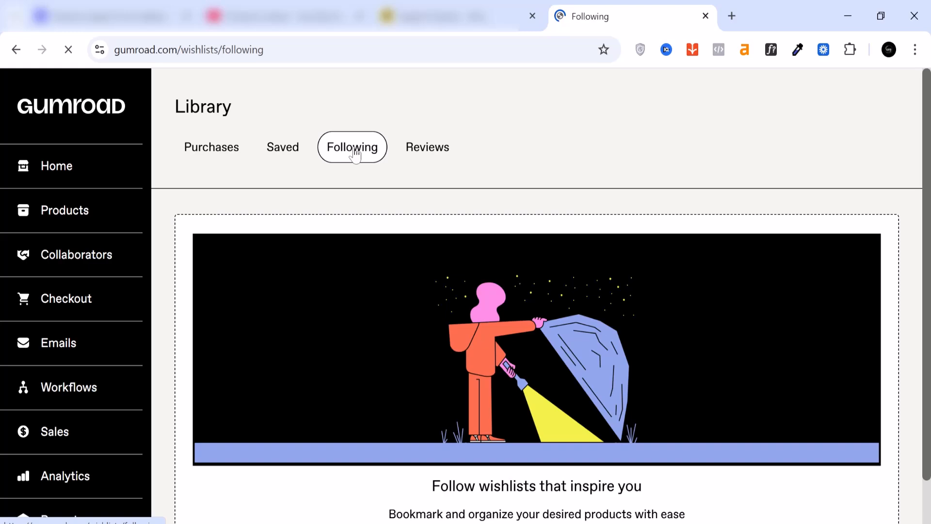
- Open the profile settings and review the username, name, bio, logo and social links
scroll(57, 453, "down", 6)
left_click(66, 439)
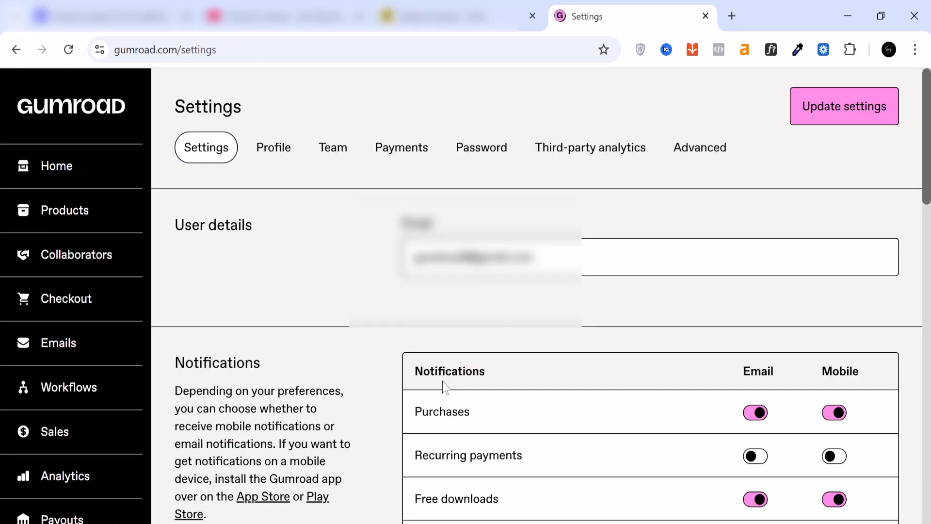
left_click(274, 146)
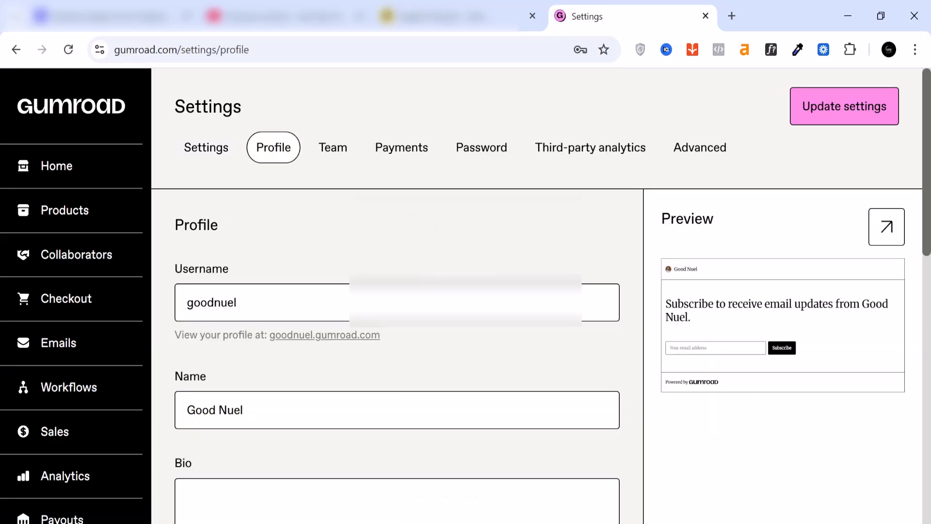
scroll(537, 295, "down", 2)
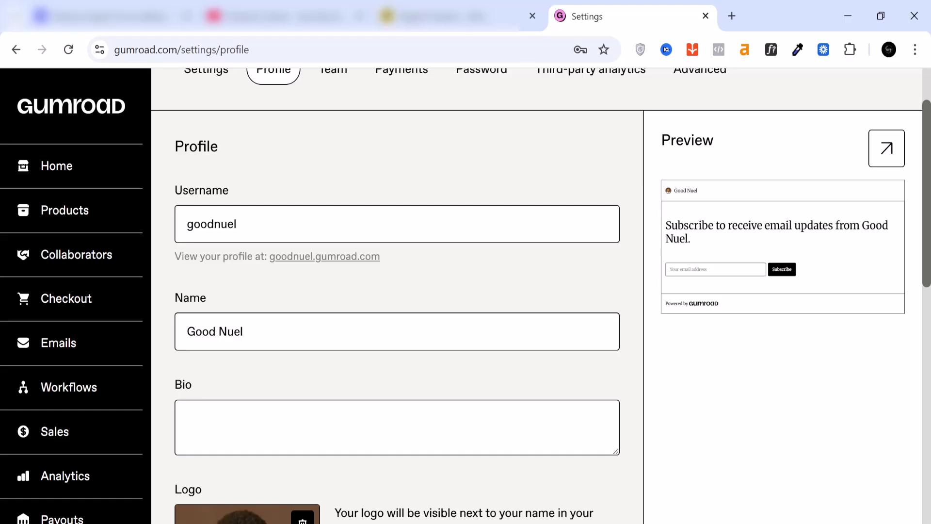
scroll(263, 367, "down", 10)
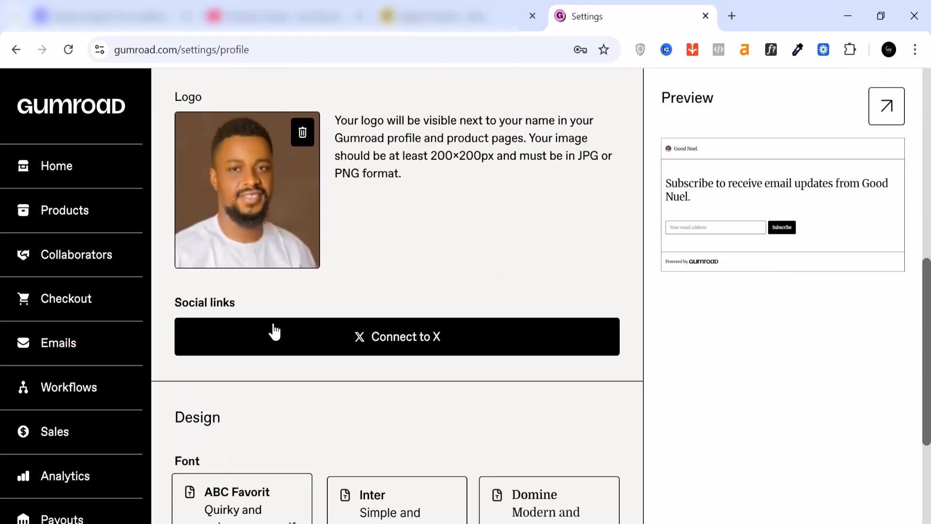
- Examine the font, background color and highlight color options in the profile's Design section
scroll(249, 316, "down", 4)
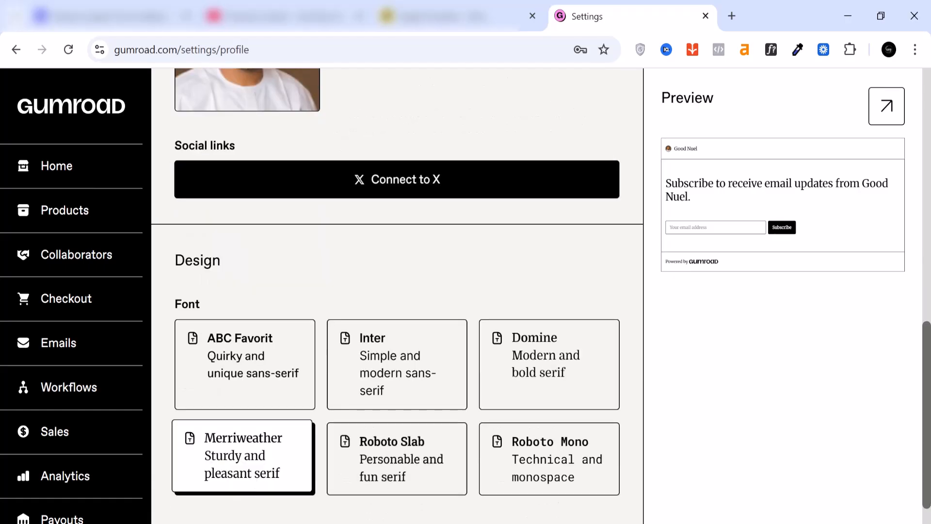
scroll(508, 406, "down", 1)
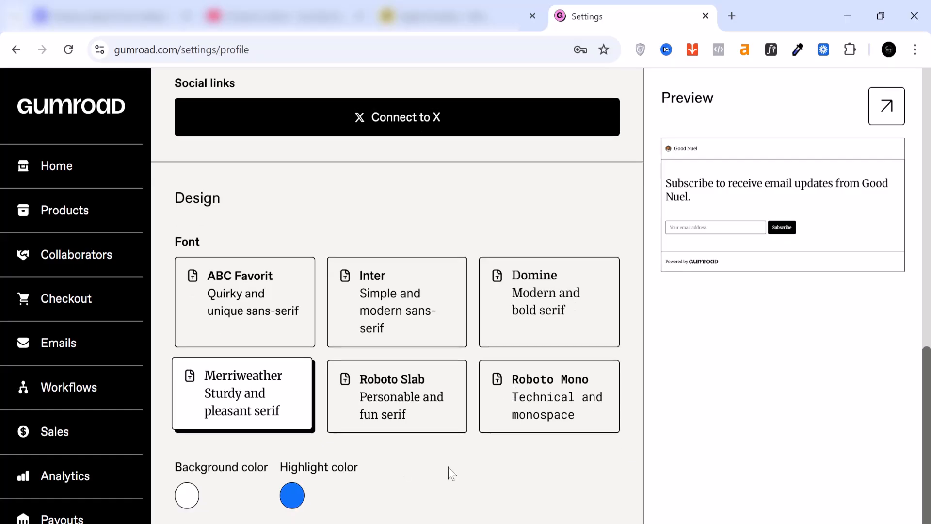
scroll(451, 471, "up", 1)
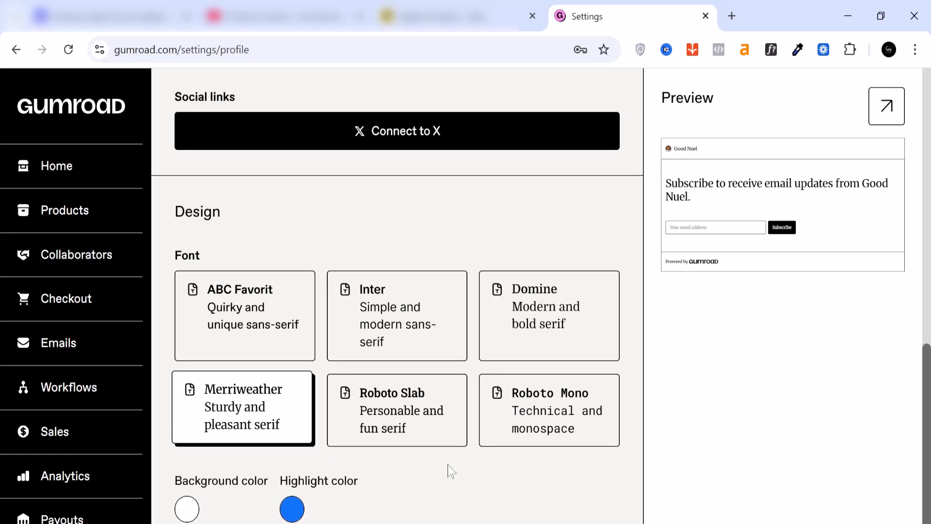
scroll(451, 458, "up", 15)
scroll(444, 444, "down", 10)
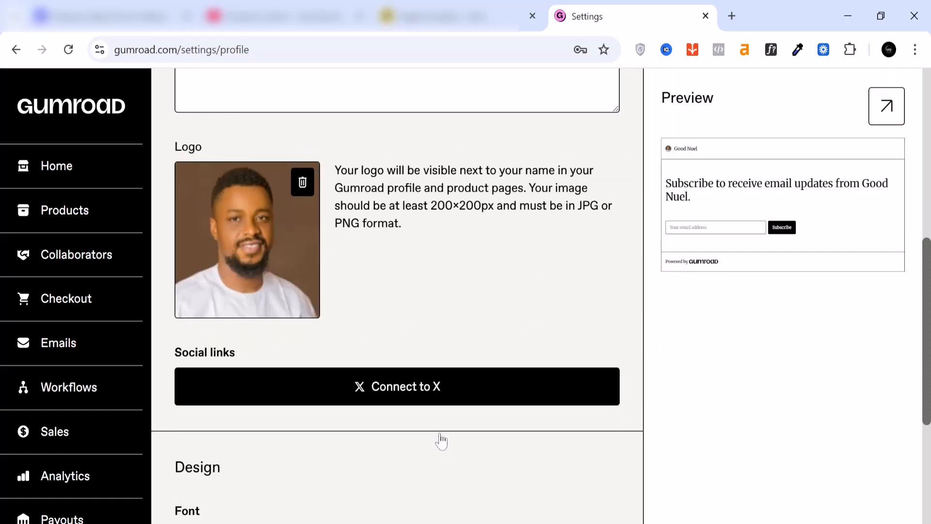
scroll(441, 441, "down", 5)
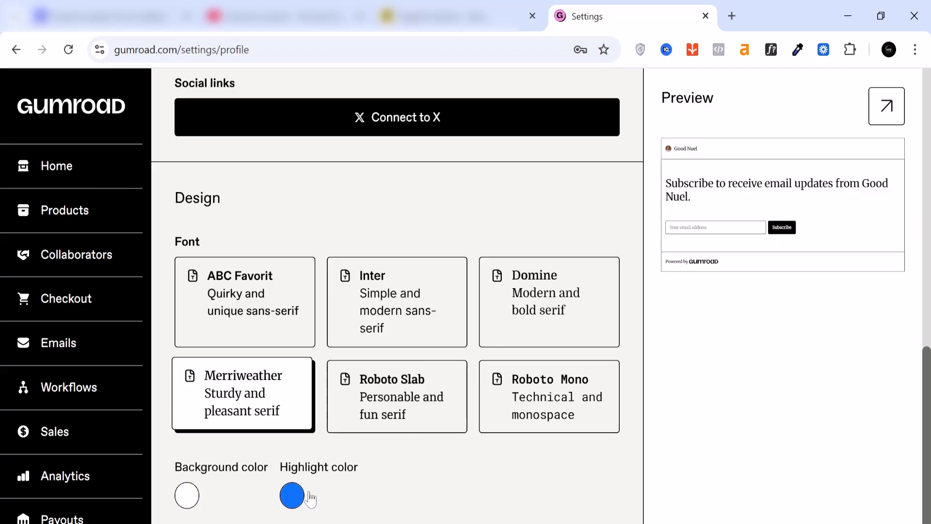
scroll(370, 470, "up", 10)
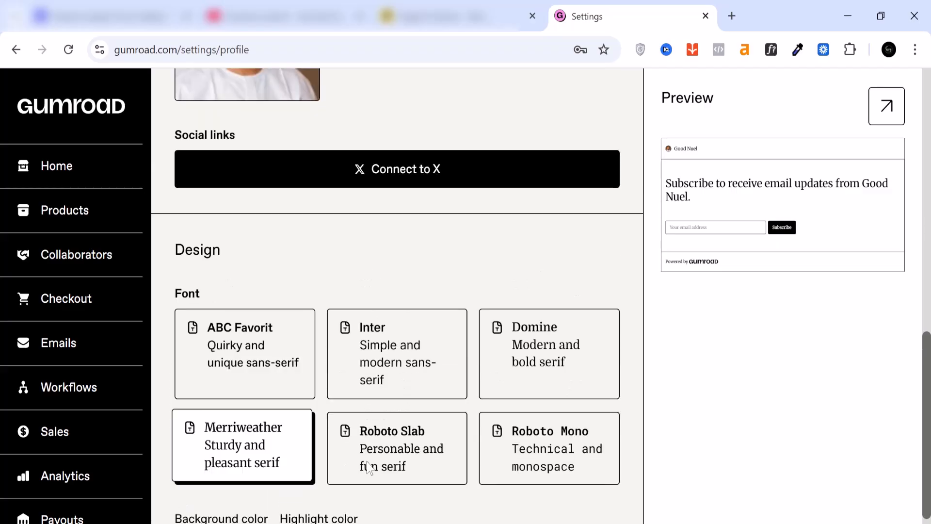
scroll(362, 458, "up", 1)
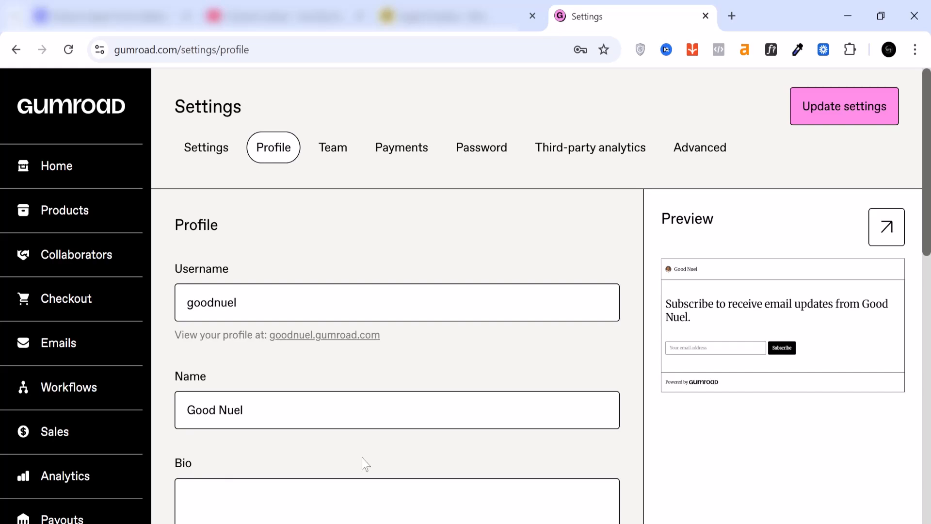
- Open the payment settings and review the verification, payout schedule, payout method and account type sections
left_click(392, 154)
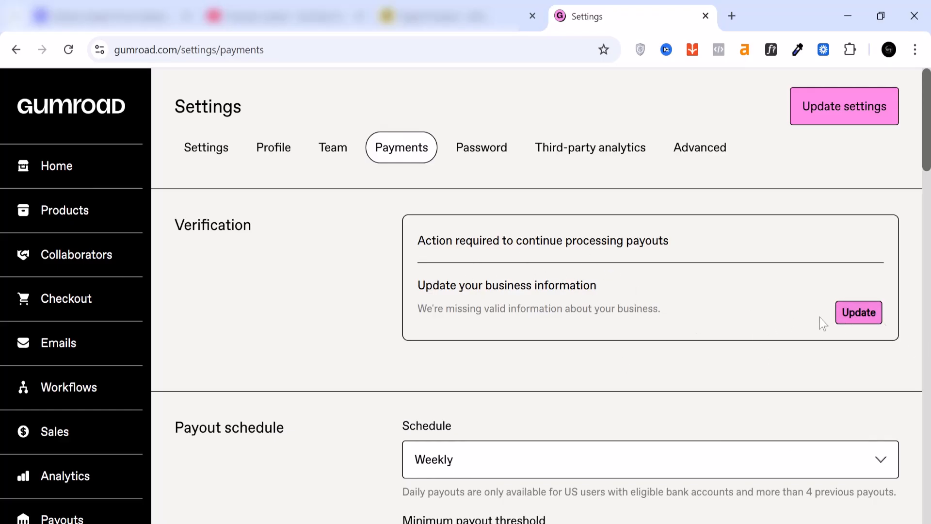
scroll(505, 282, "down", 6)
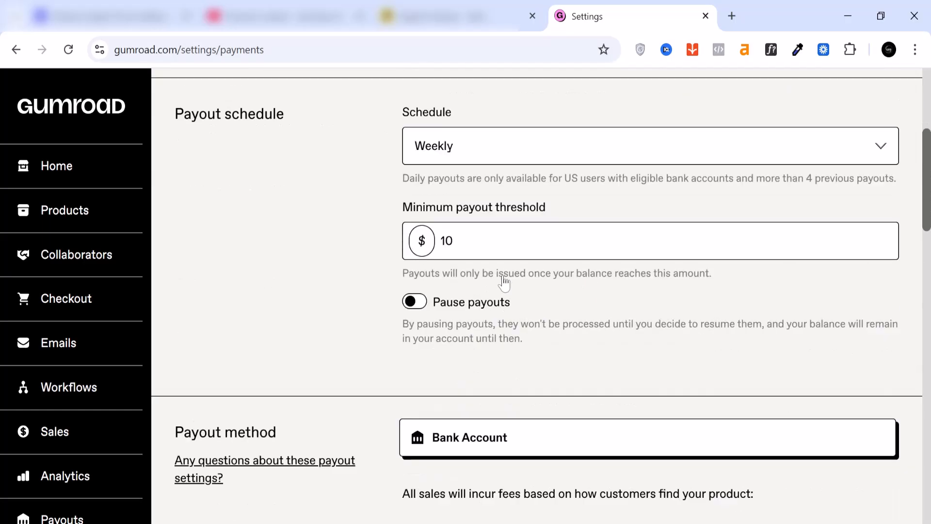
scroll(502, 273, "down", 5)
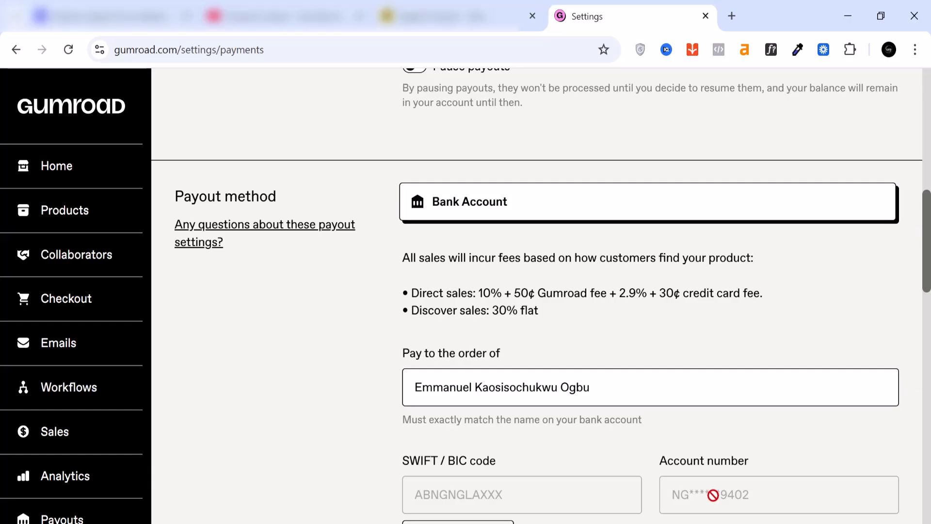
scroll(710, 493, "down", 2)
scroll(578, 388, "down", 3)
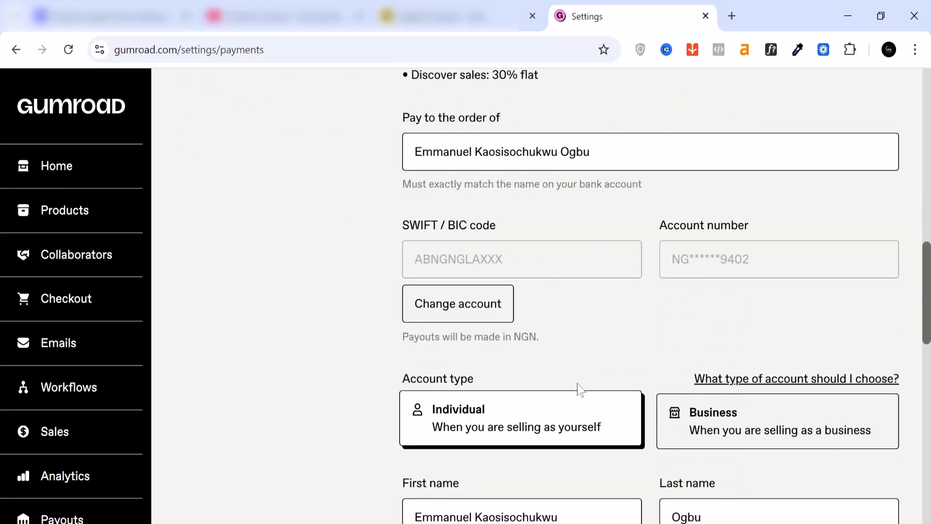
scroll(579, 388, "down", 3)
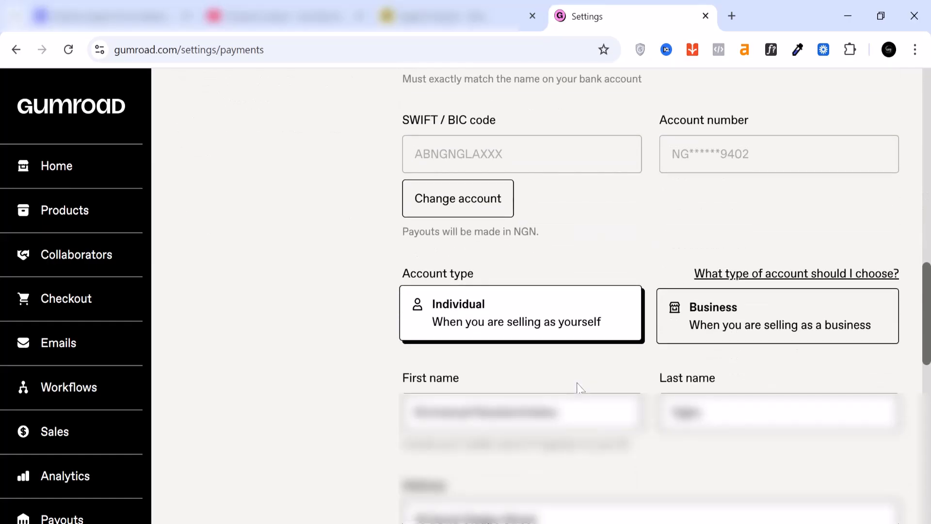
scroll(580, 388, "up", 2)
scroll(581, 388, "up", 4)
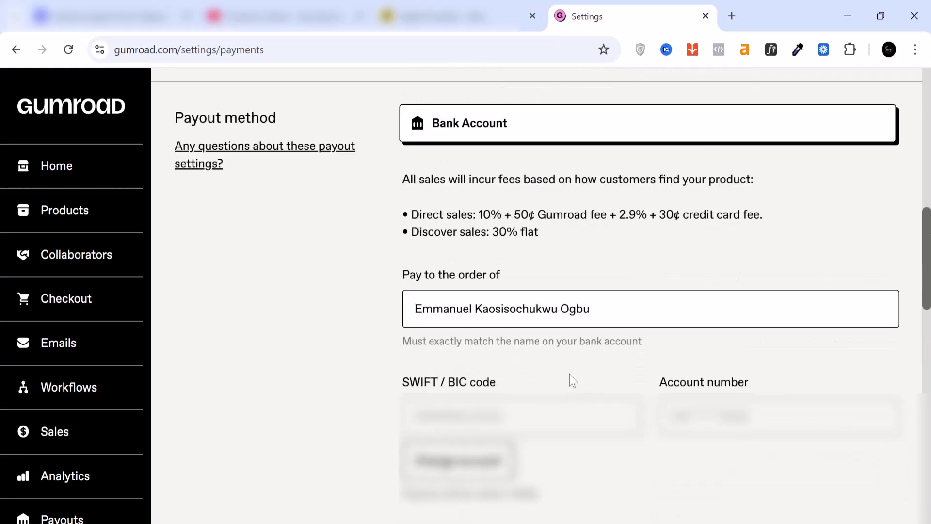
scroll(569, 375, "up", 12)
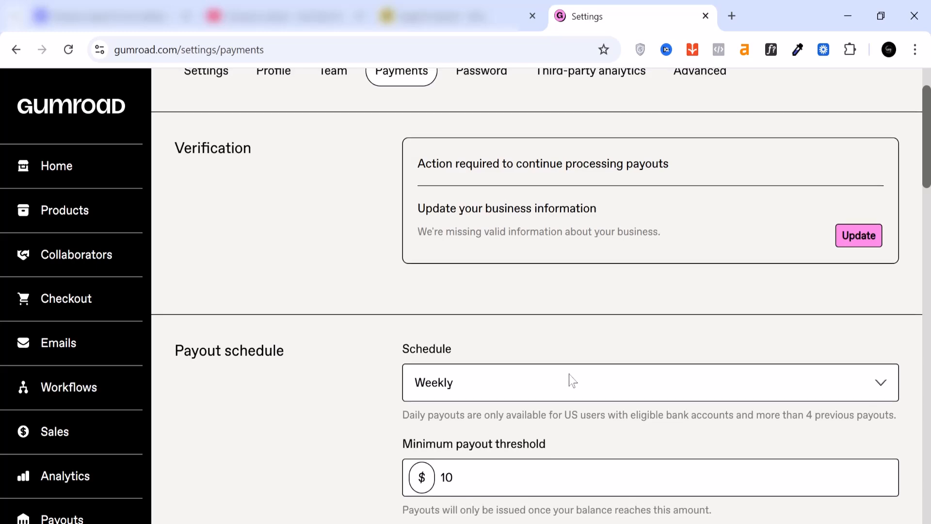
scroll(572, 381, "up", 2)
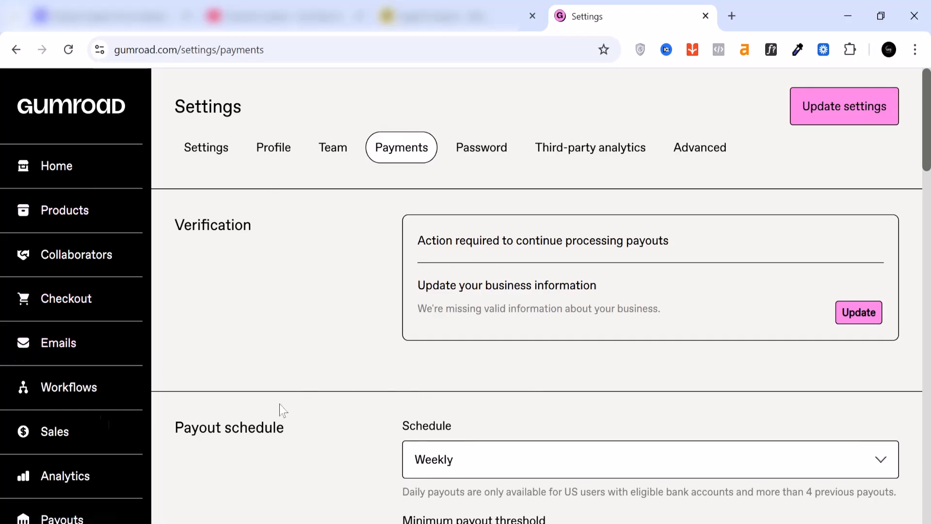
- Open the Products page, view the new product form and return to the product list
left_click(62, 214)
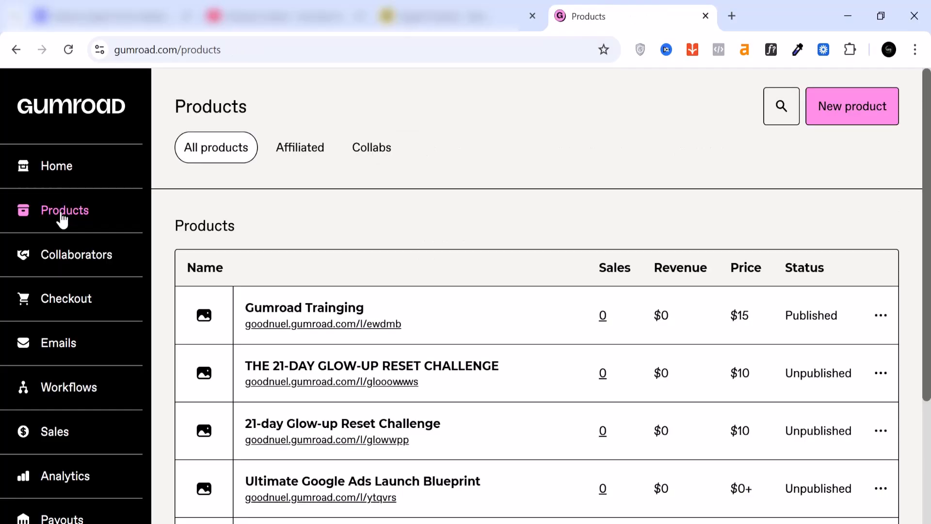
left_click(872, 116)
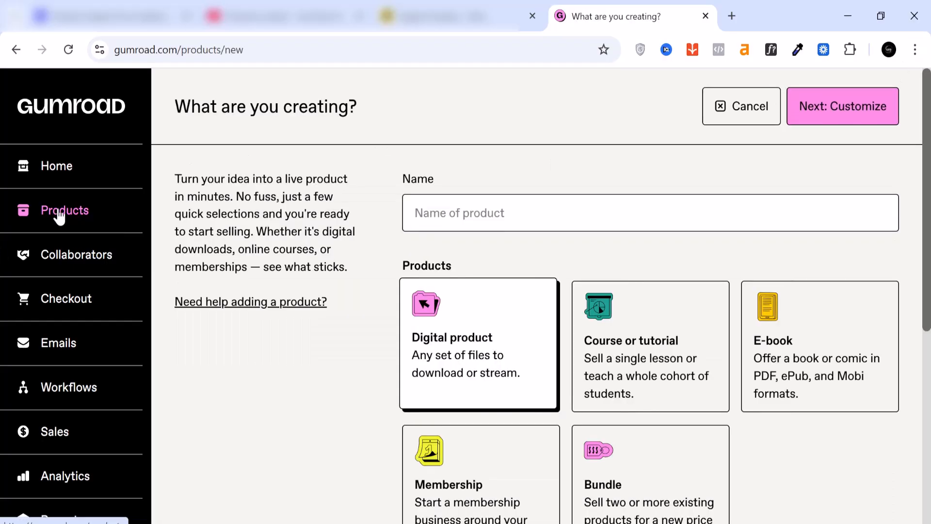
left_click(60, 216)
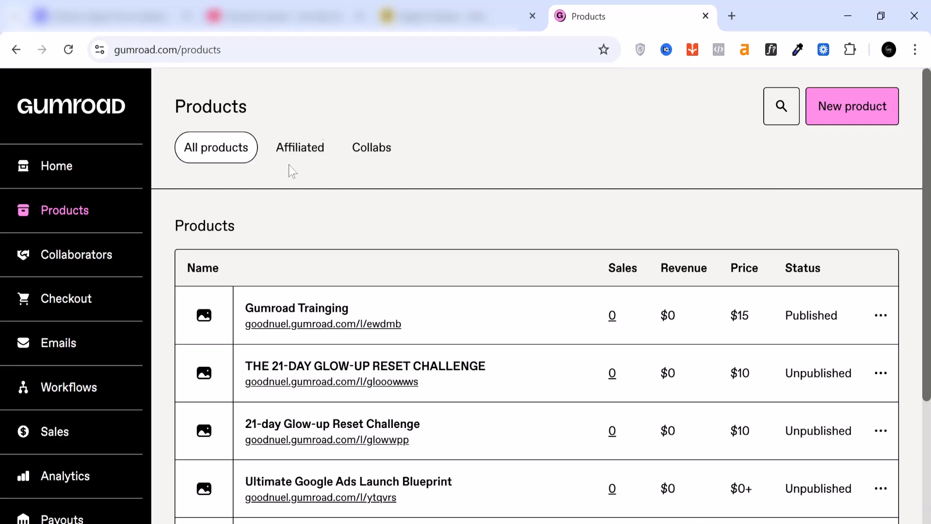
- View the Affiliated and Collabs product pages and return to the list of all products
left_click(303, 145)
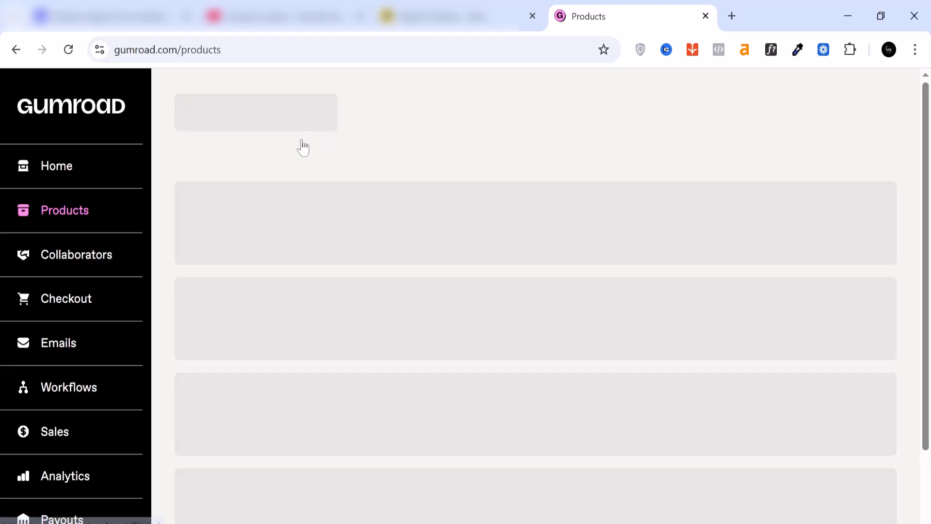
scroll(639, 465, "down", 2)
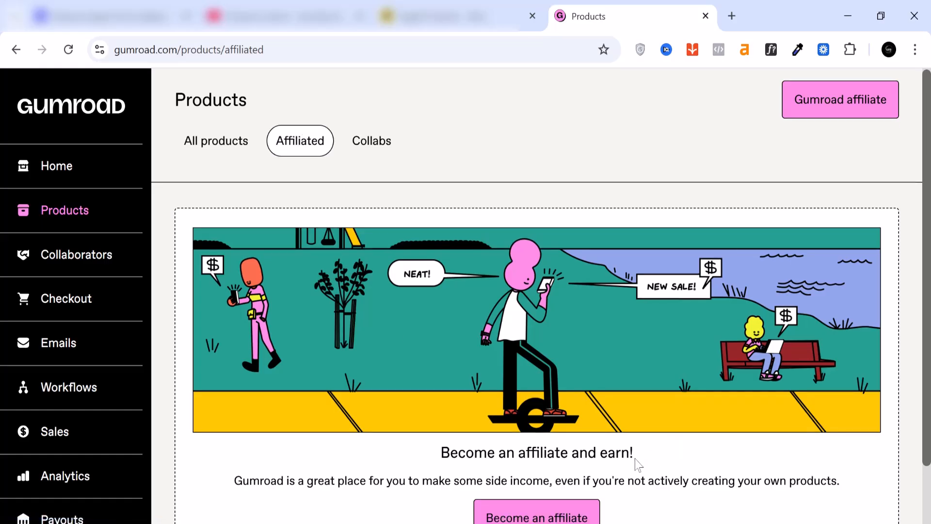
scroll(548, 443, "up", 2)
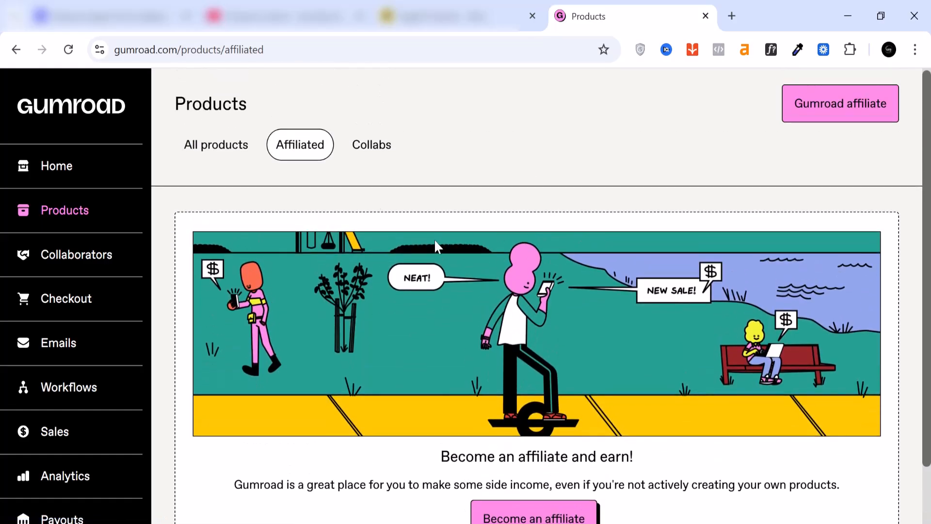
left_click(378, 162)
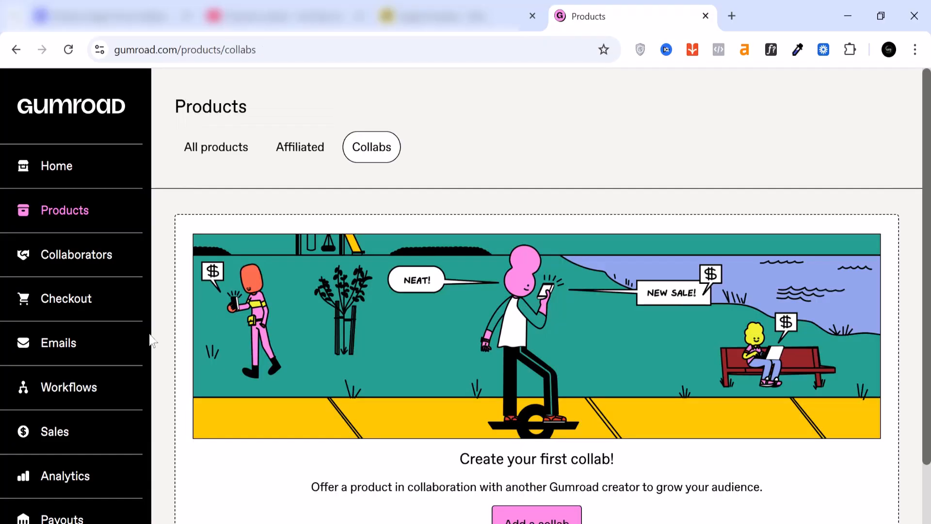
left_click(219, 147)
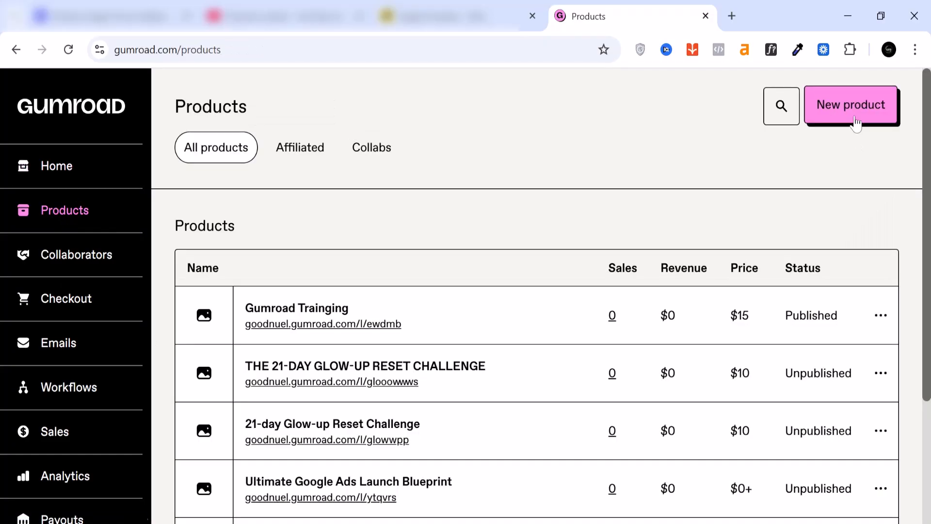
- Start a new product and review the available product and service types
left_click(855, 117)
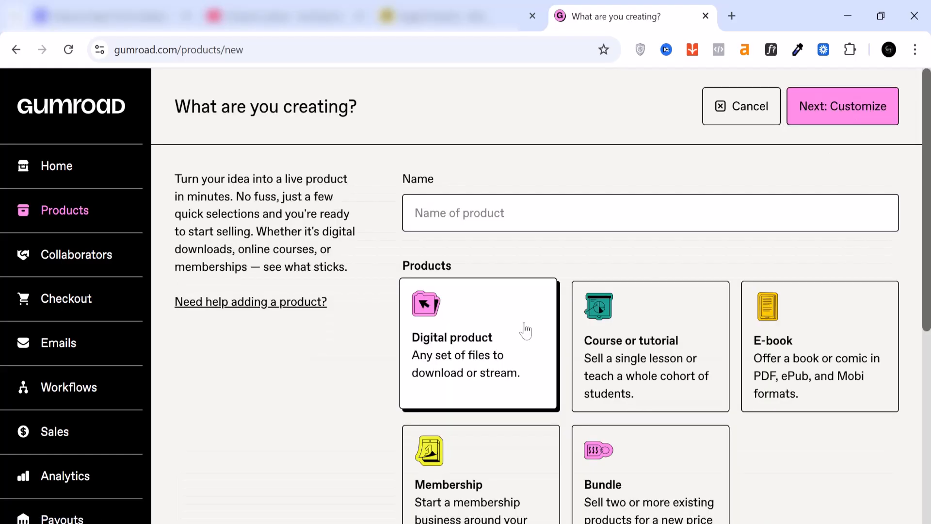
scroll(522, 327, "down", 2)
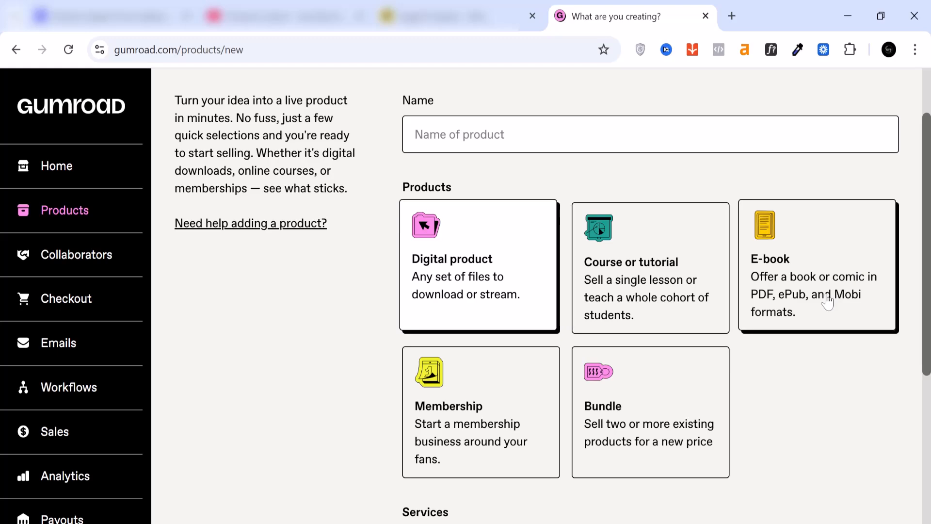
scroll(827, 300, "down", 2)
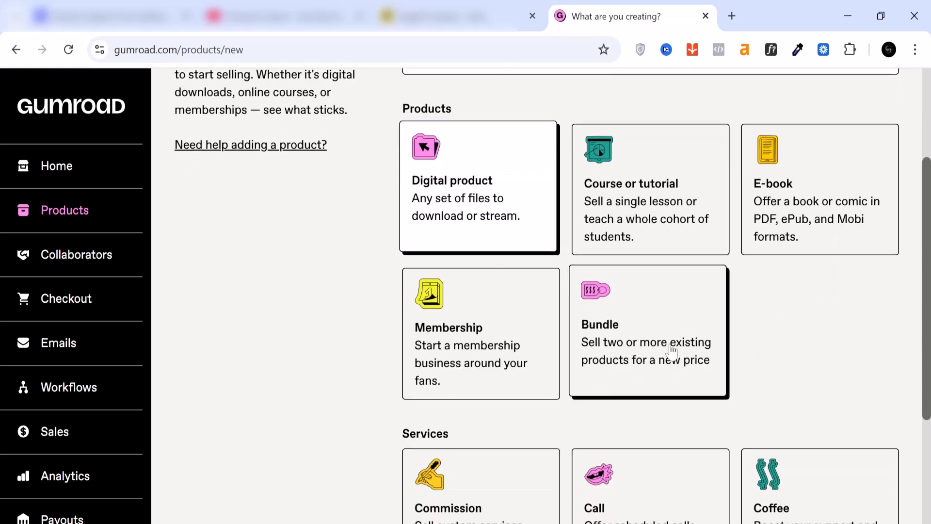
scroll(467, 365, "down", 1)
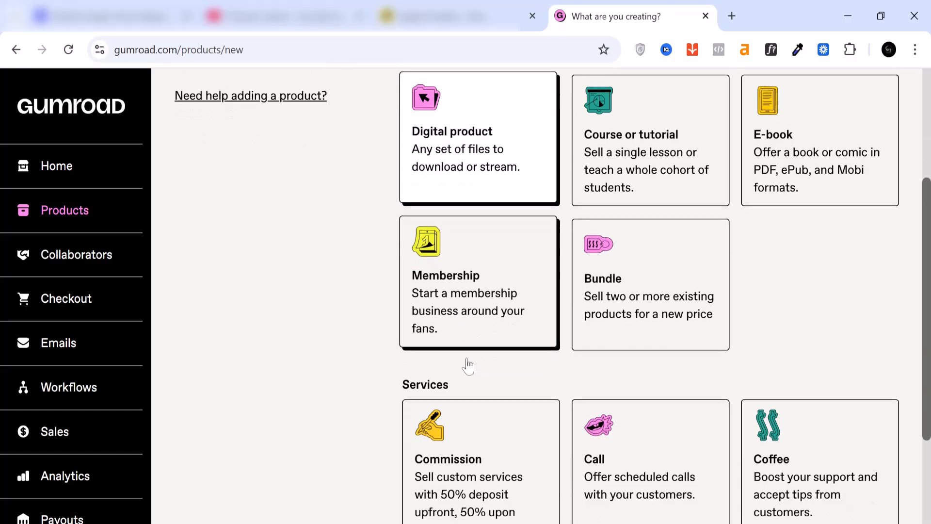
scroll(468, 365, "down", 2)
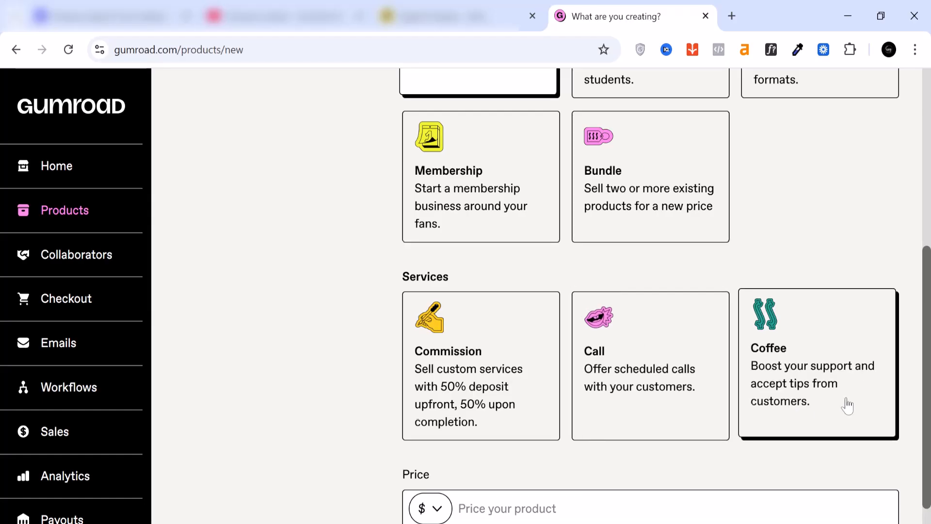
scroll(847, 405, "down", 1)
- Name the new product "Funnel Building Checkout" and choose Digital product as its type
scroll(834, 403, "up", 3)
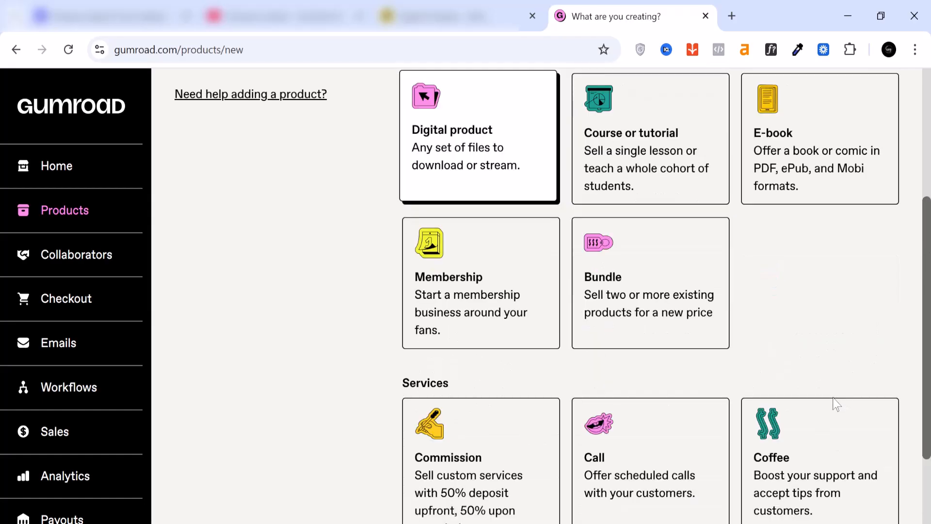
scroll(836, 403, "up", 4)
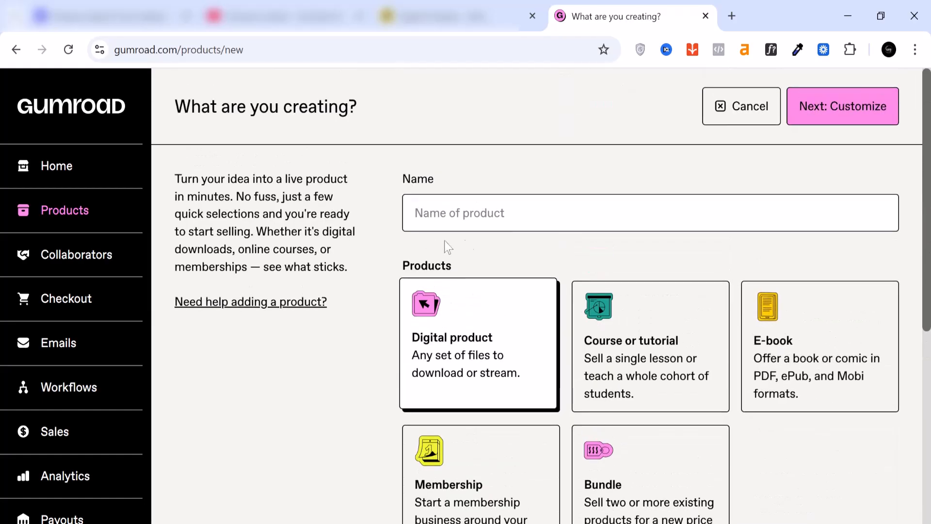
left_click(444, 213)
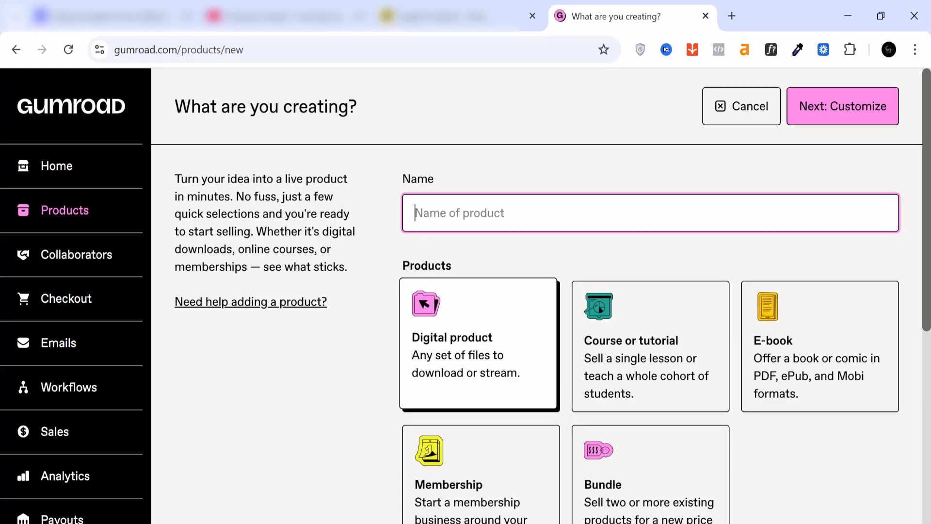
type("fUNNE")
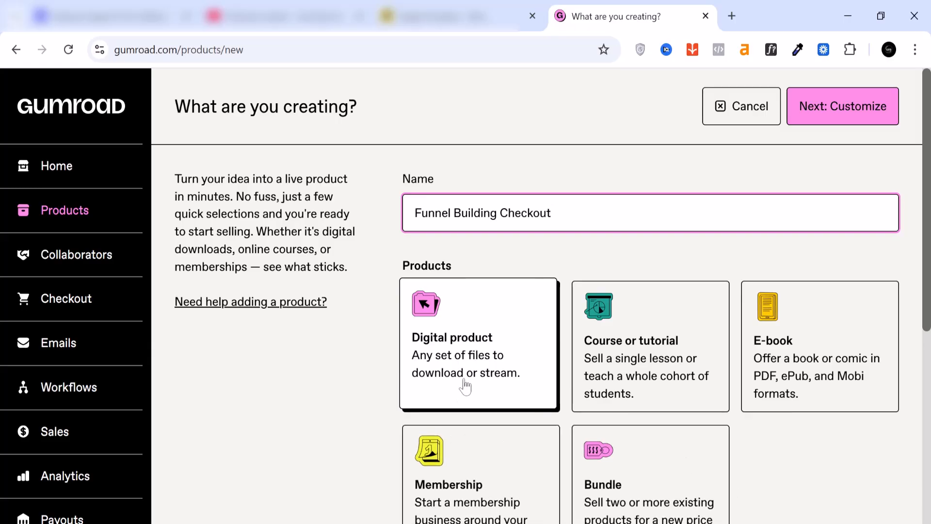
left_click(466, 386)
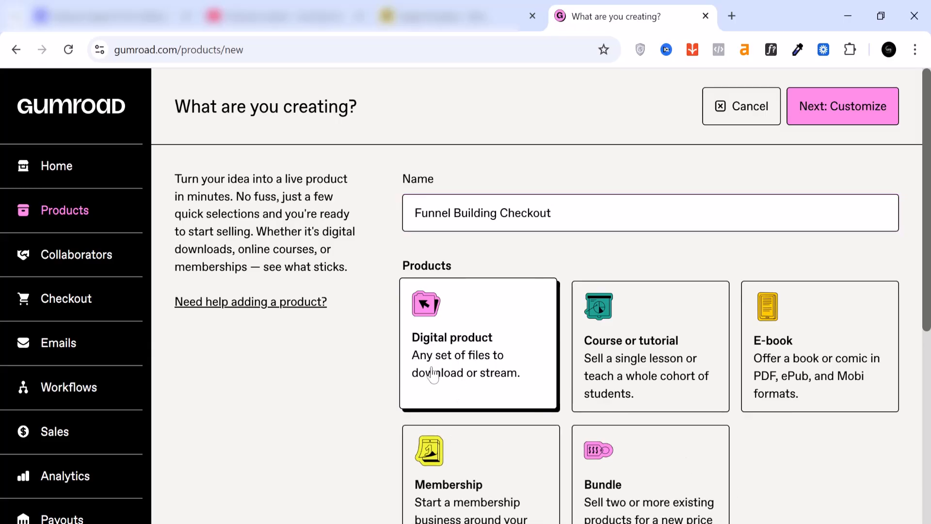
- Set the product price to 25 US dollars and proceed to customizing the product
scroll(437, 384, "down", 5)
scroll(447, 386, "down", 3)
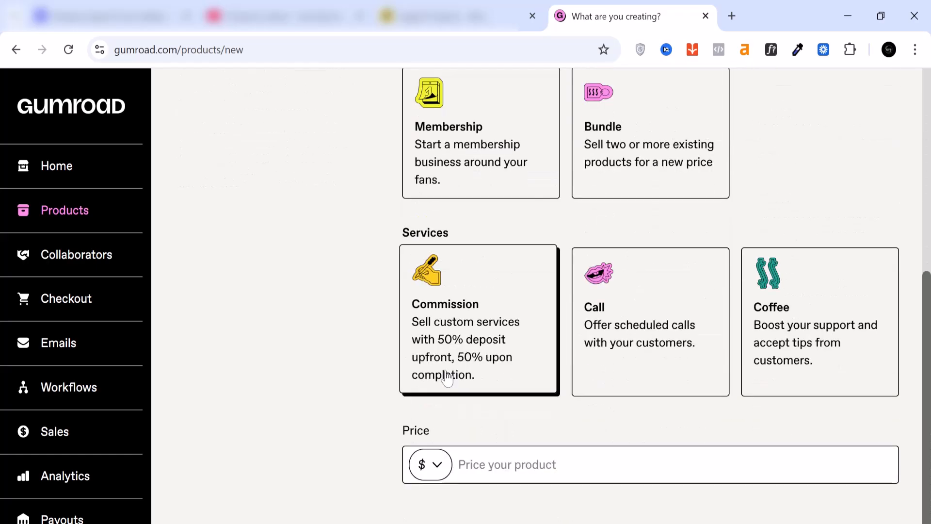
left_click(512, 457)
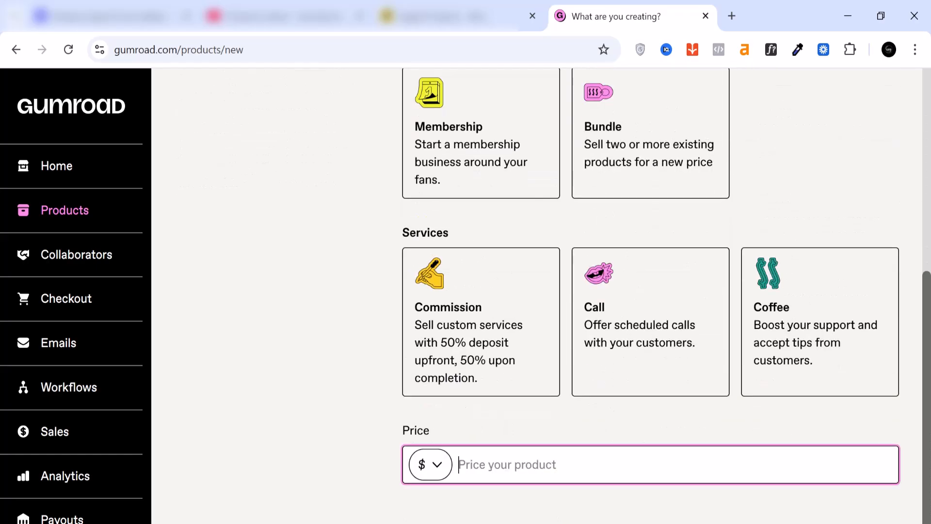
type("25")
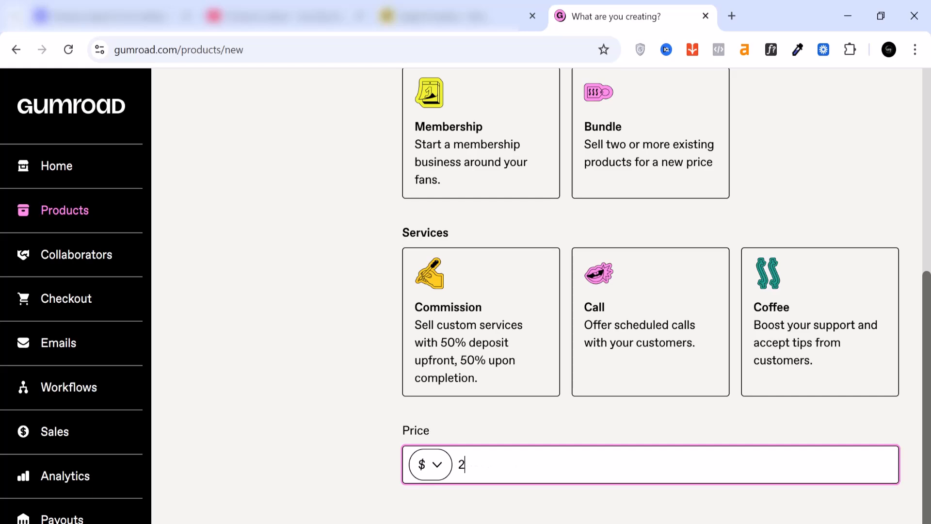
left_click(436, 470)
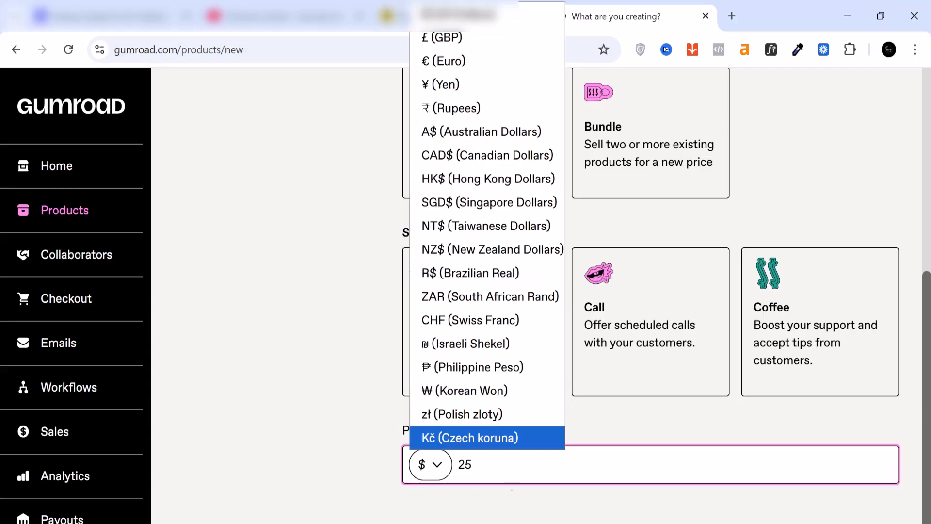
left_click(509, 482)
scroll(785, 459, "up", 7)
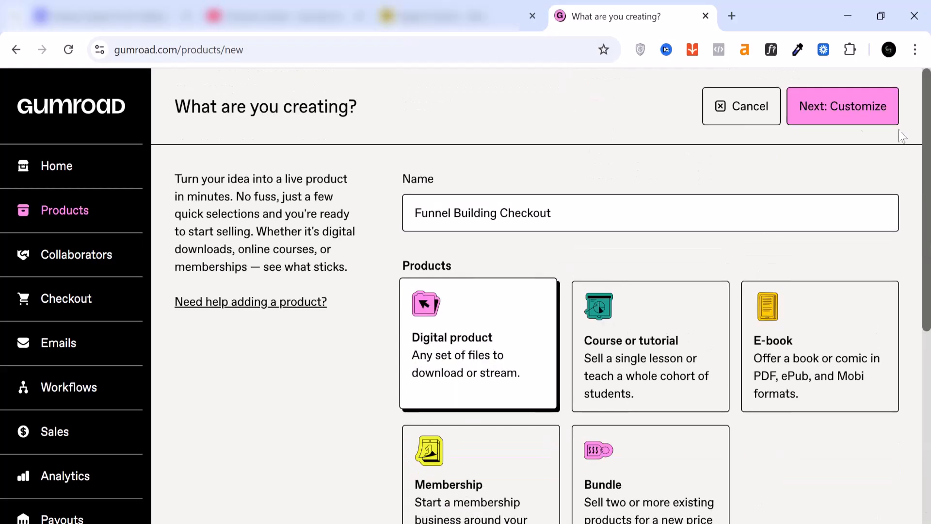
left_click(840, 116)
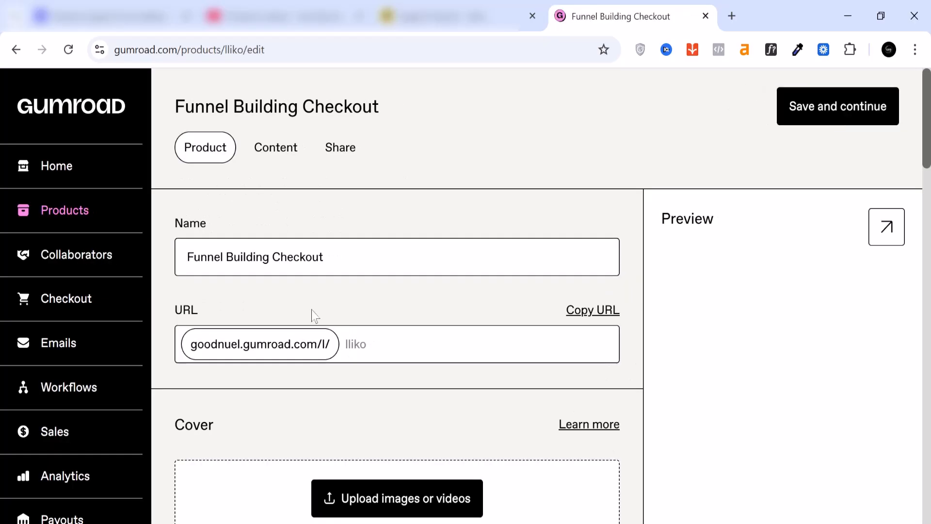
- Set the product's custom URL ending to "funnelbbd"
scroll(332, 331, "down", 1)
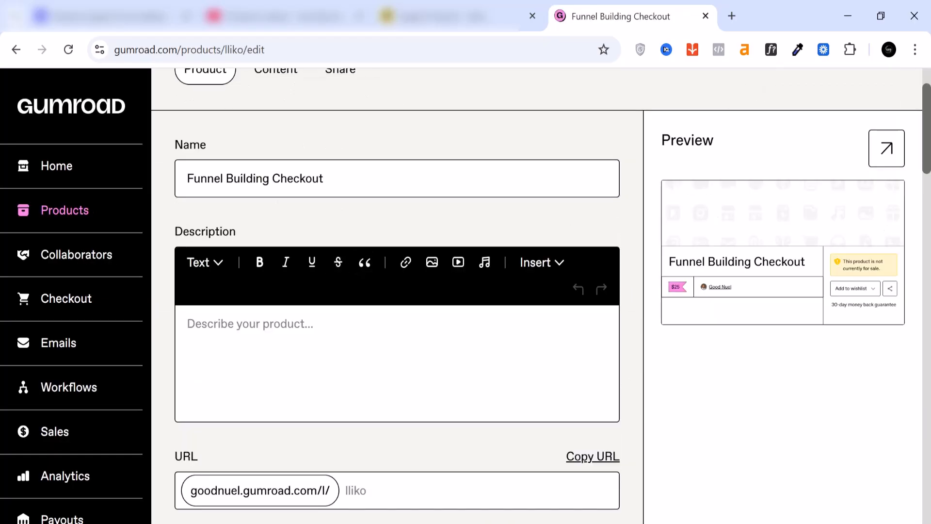
scroll(357, 383, "down", 1)
scroll(357, 383, "down", 3)
left_click(356, 255)
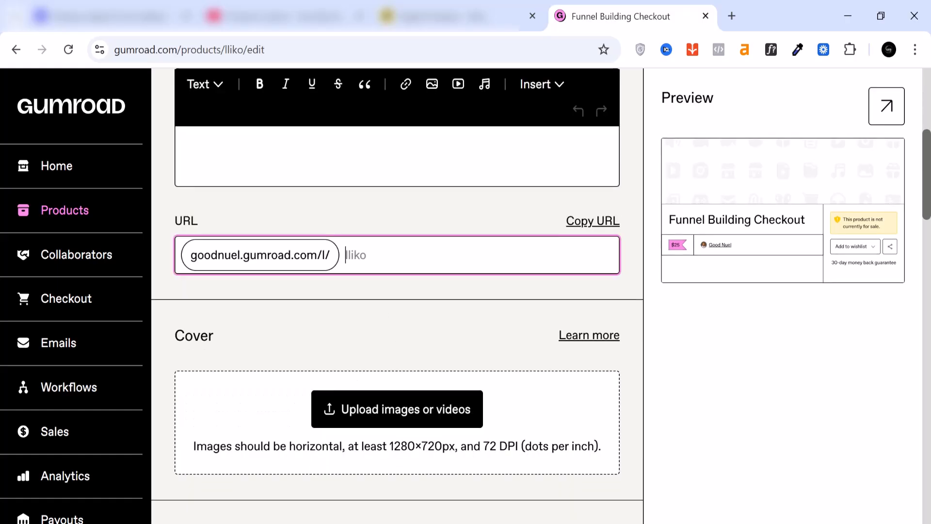
type("funnelbbd")
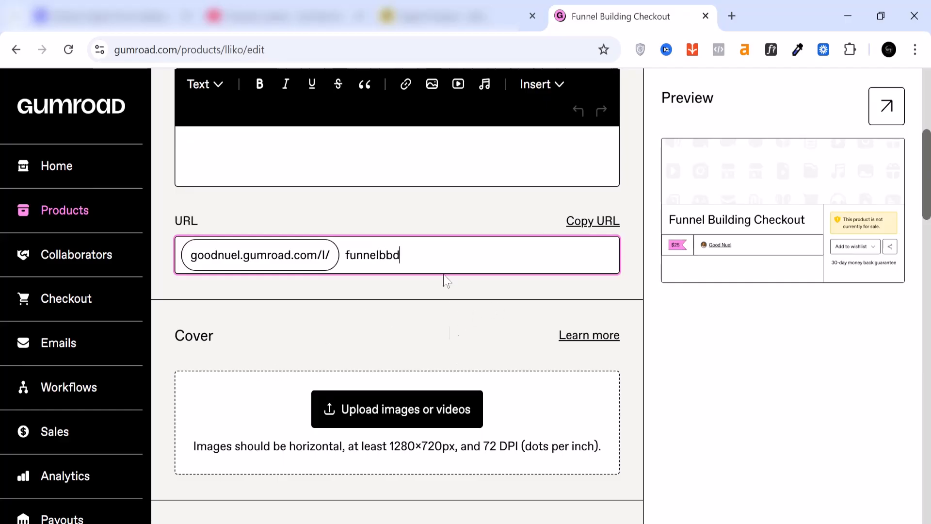
scroll(451, 333, "up", 5)
type("bbd")
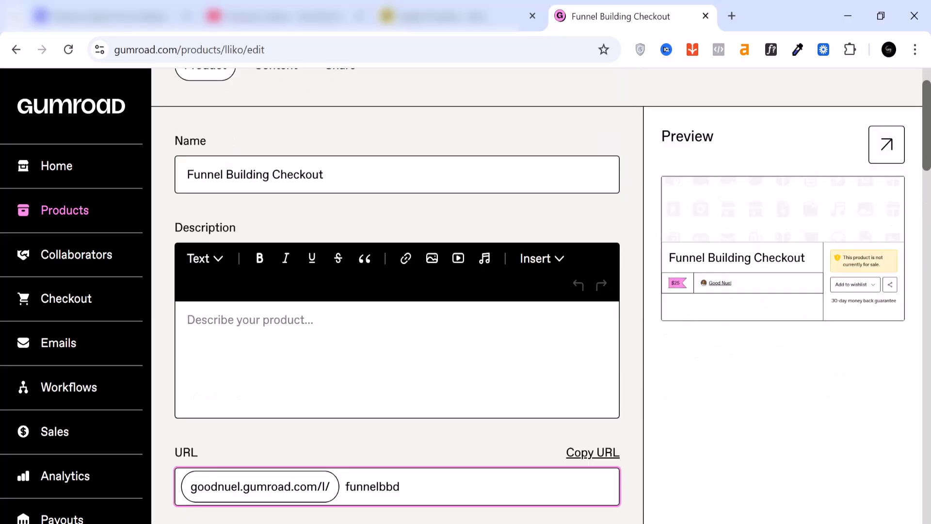
- View the text style options and enter "This is just a test product" as the product description
left_click(251, 246)
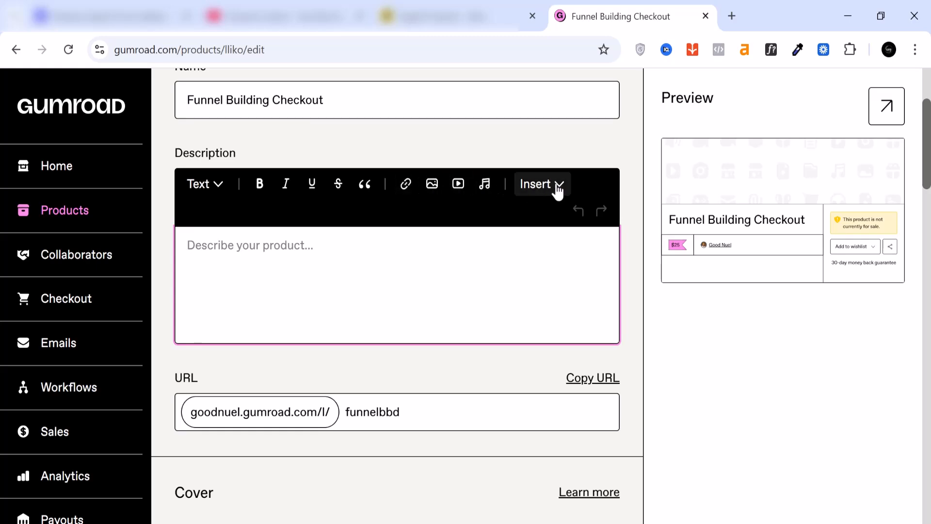
left_click(219, 186)
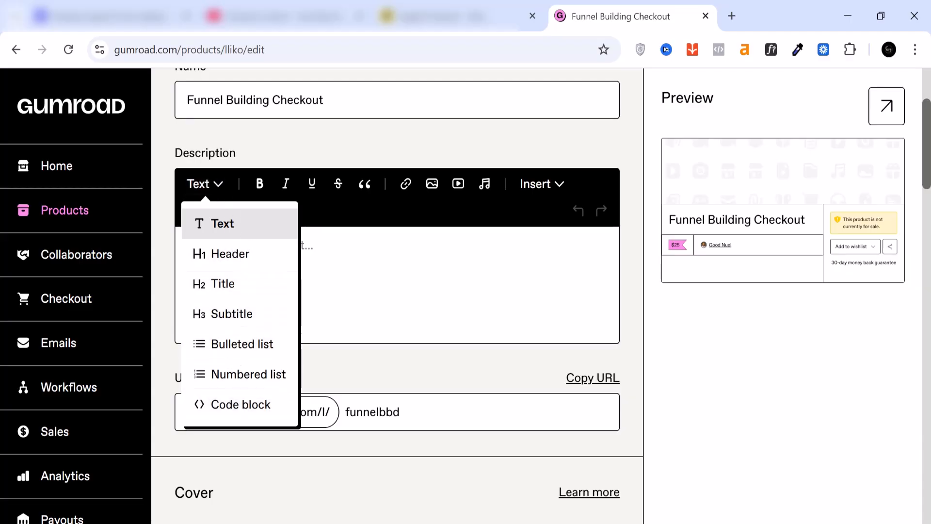
left_click(347, 308)
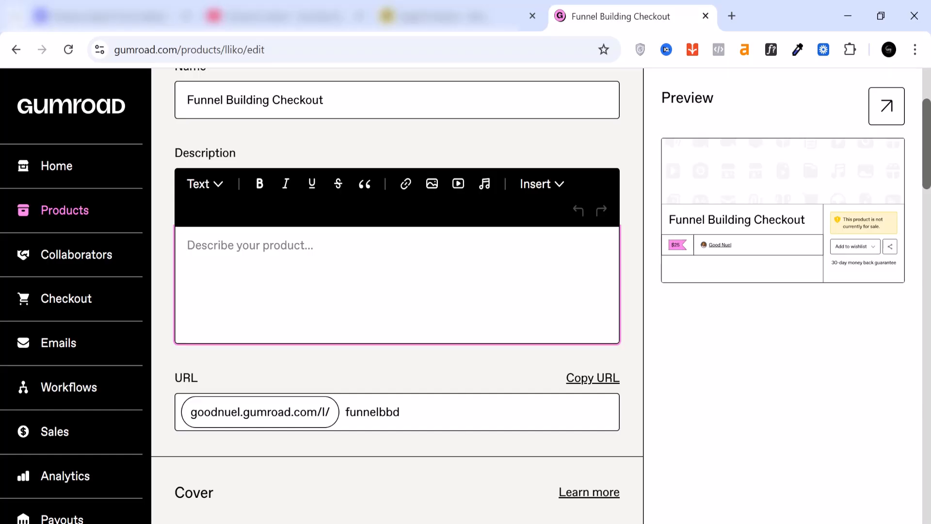
type("This is just a test product")
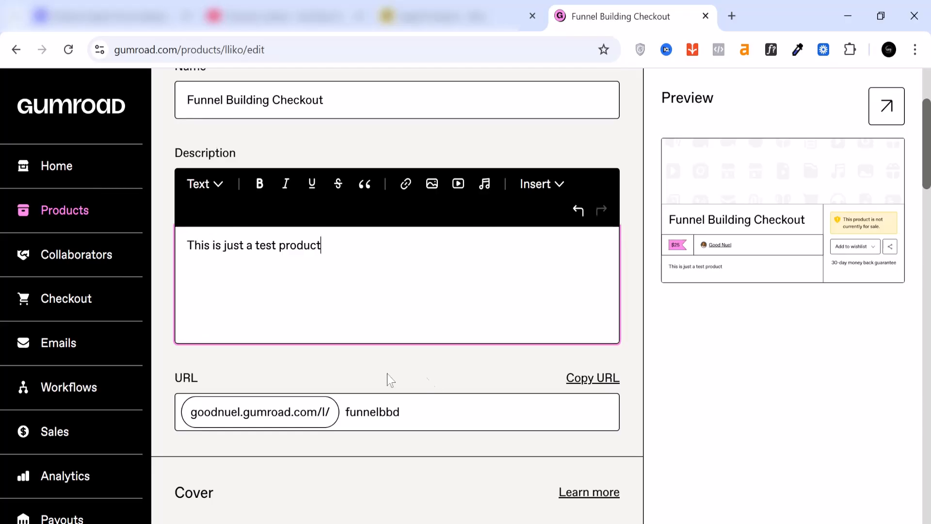
- Upload the "Facebook ads in 5 minutes" image from the computer's Downloads folder as the product cover
scroll(425, 383, "down", 3)
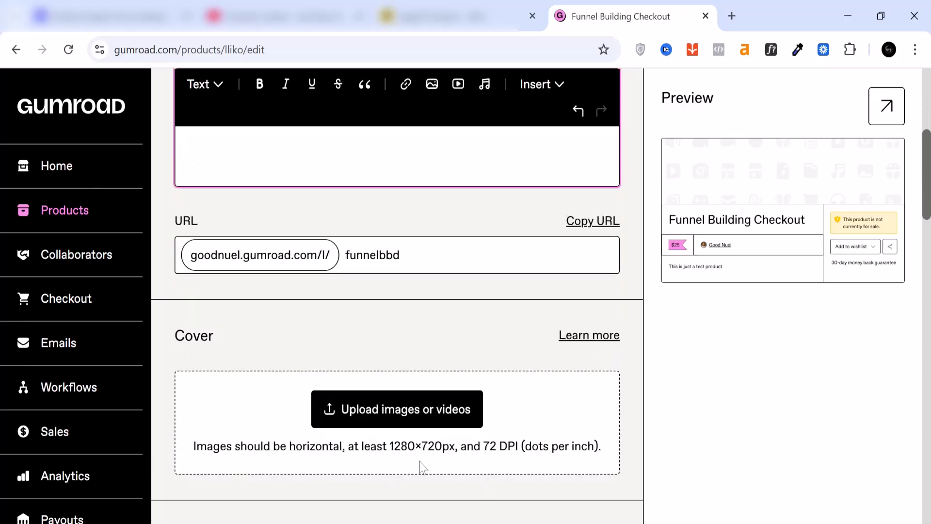
left_click(376, 416)
left_click(287, 413)
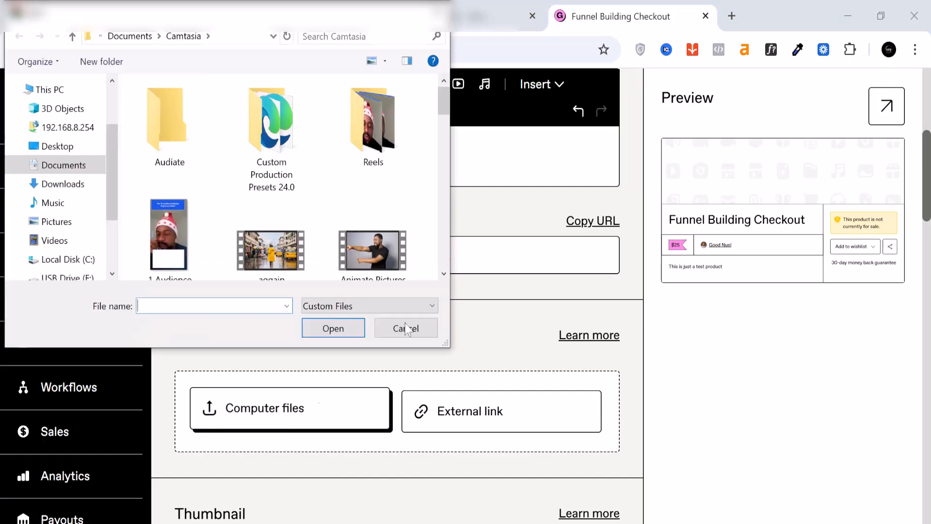
left_click(57, 183)
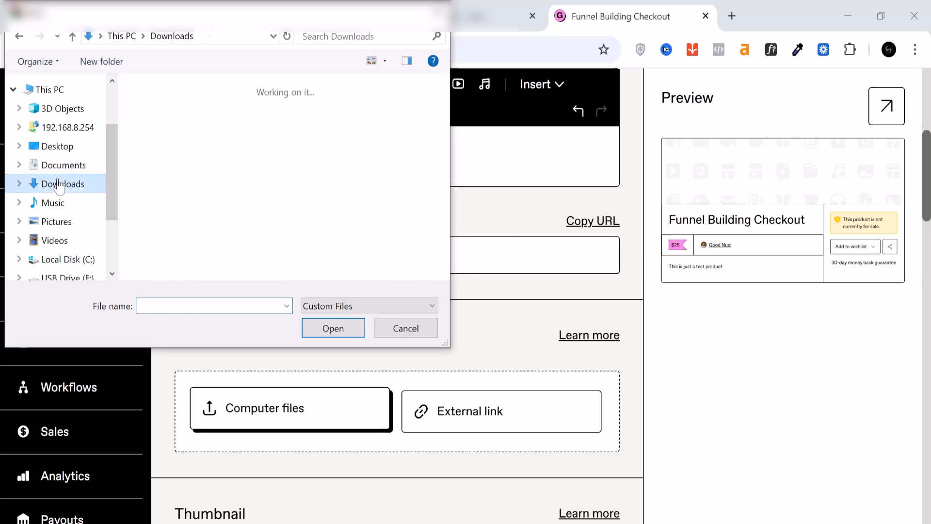
scroll(301, 237, "down", 1)
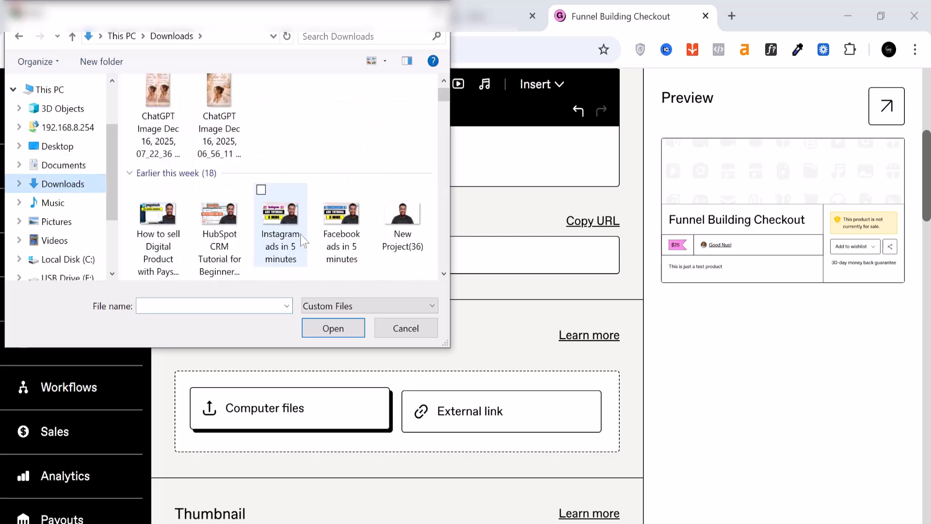
left_click(327, 200)
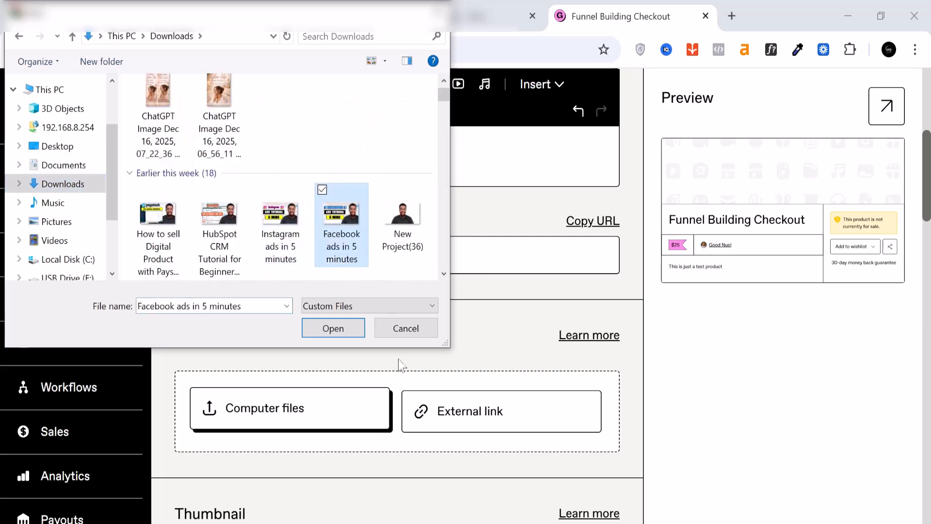
left_click(335, 328)
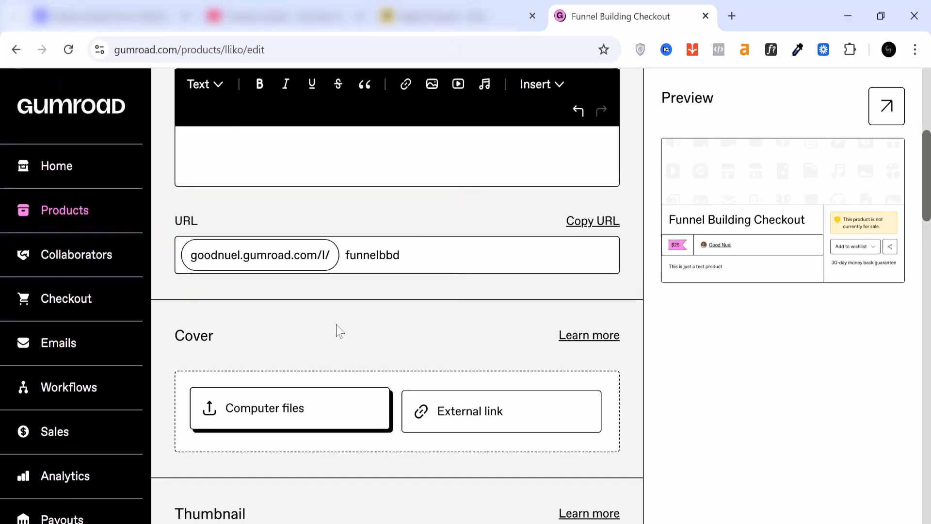
- Upload an image from the Downloads folder as the product thumbnail
scroll(291, 393, "down", 5)
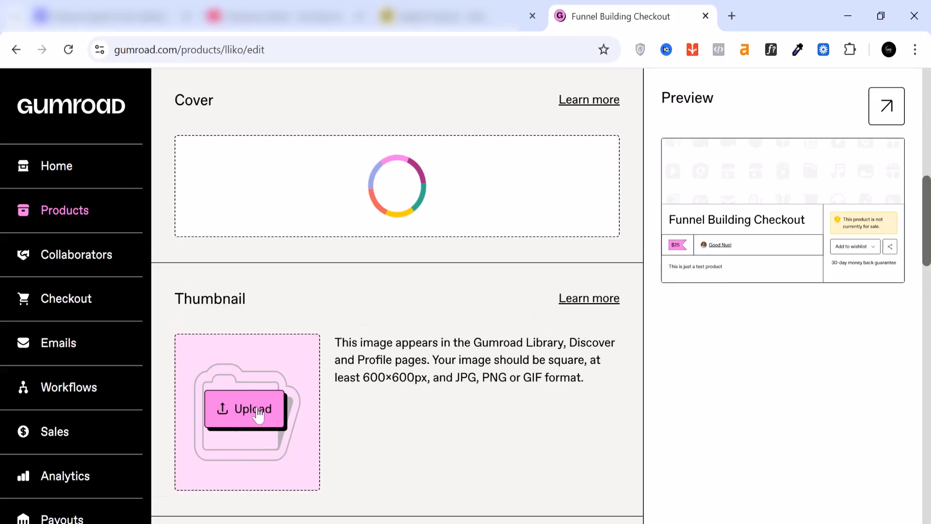
scroll(235, 418, "down", 4)
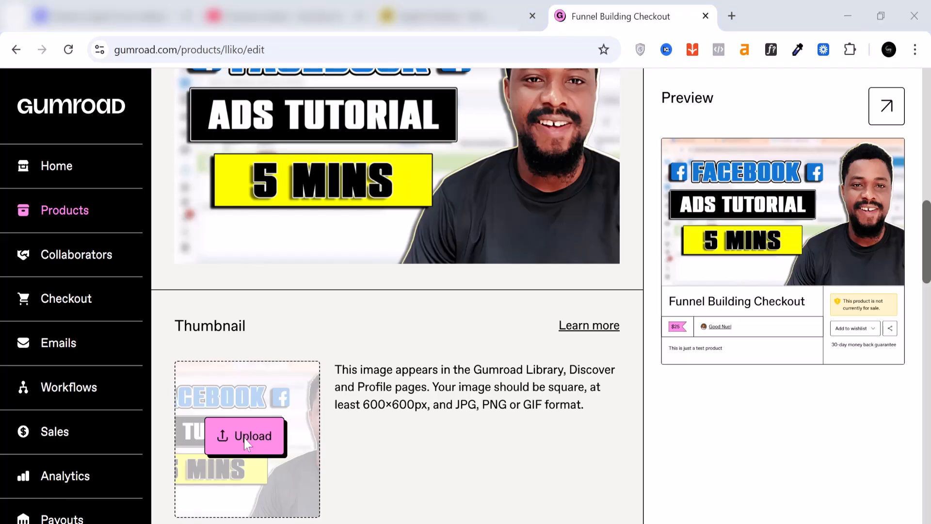
left_click(244, 438)
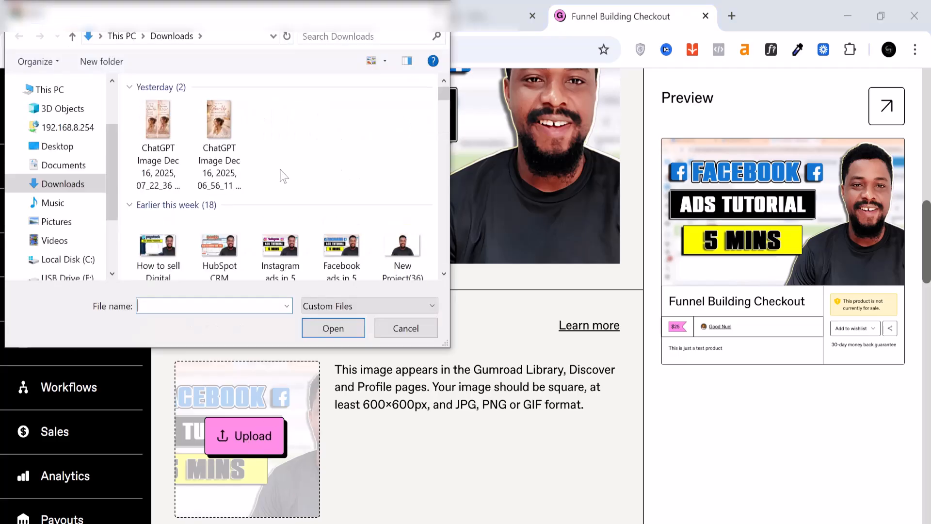
scroll(237, 203, "down", 3)
double_click(236, 203)
scroll(343, 468, "down", 2)
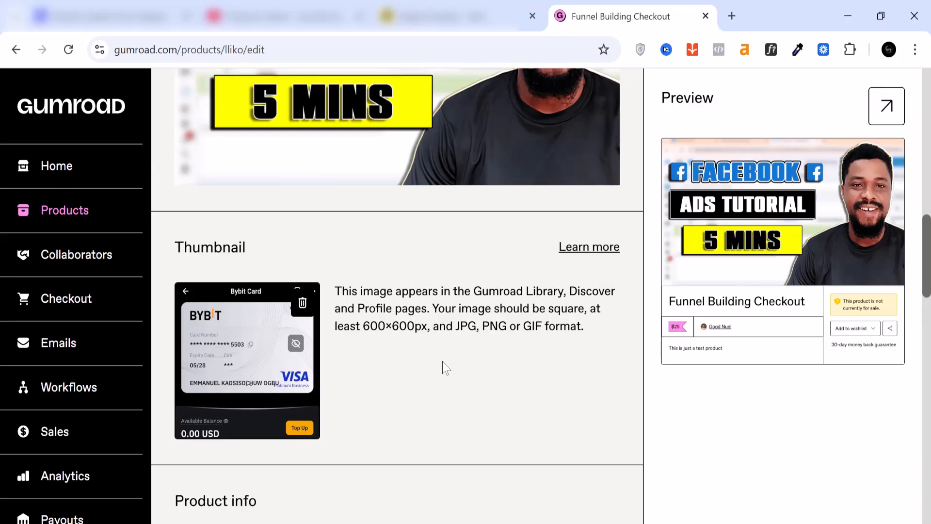
- Review the product info, additional details, integrations and pricing options of the product form
scroll(459, 376, "down", 5)
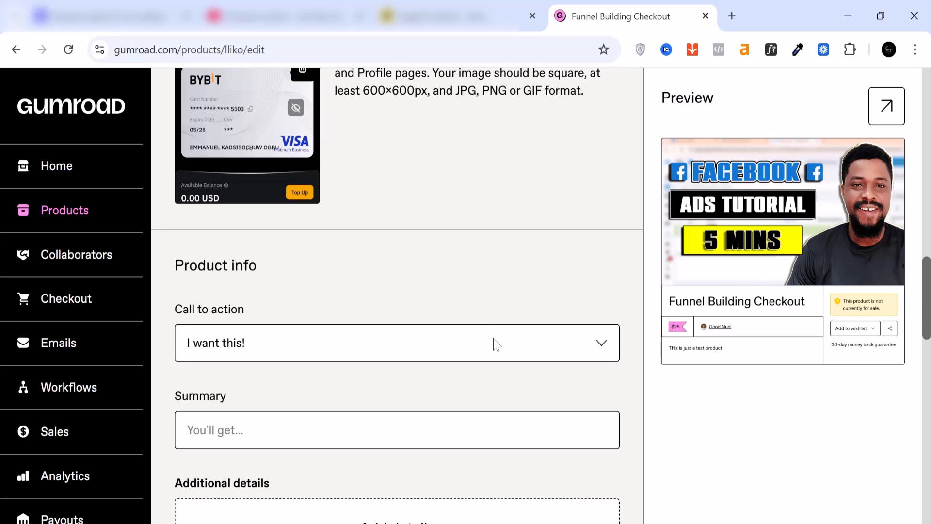
scroll(388, 356, "down", 3)
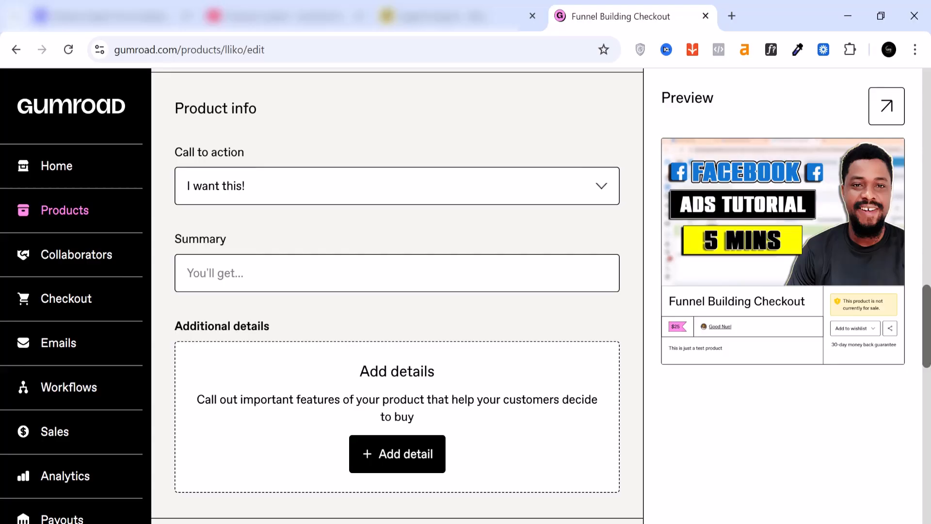
scroll(264, 280, "down", 3)
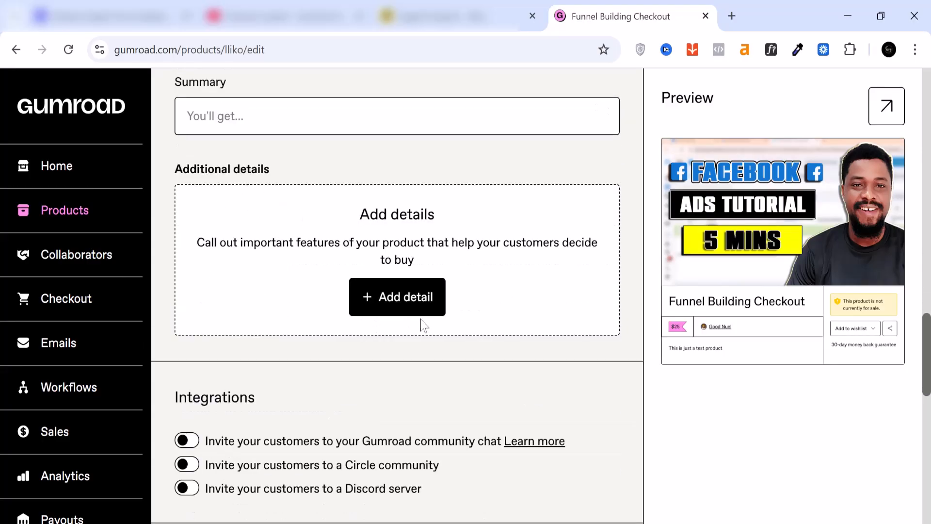
left_click(412, 300)
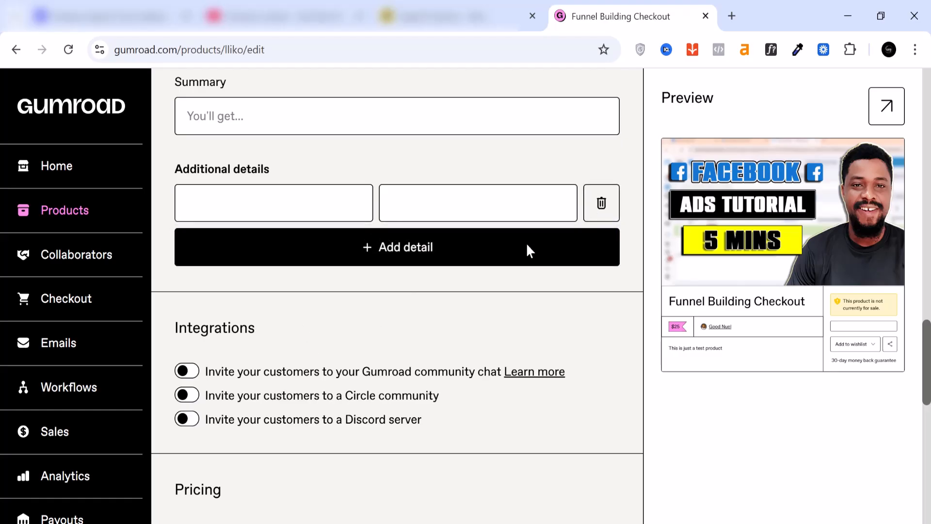
left_click(602, 203)
scroll(312, 285, "down", 2)
scroll(298, 308, "down", 2)
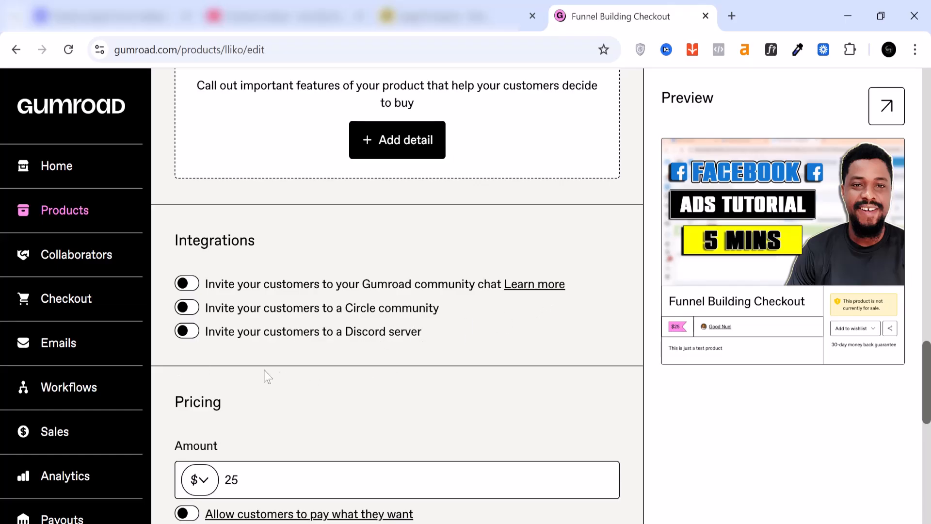
scroll(391, 325, "down", 1)
scroll(391, 325, "down", 3)
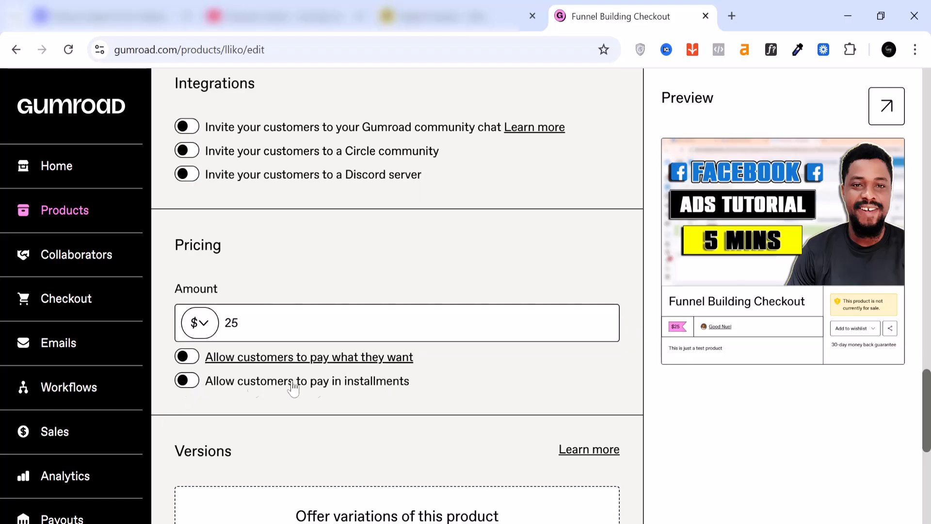
- Add a version to the product to view its name, description, additional amount and purchase limit fields, and remove that version
scroll(445, 388, "down", 3)
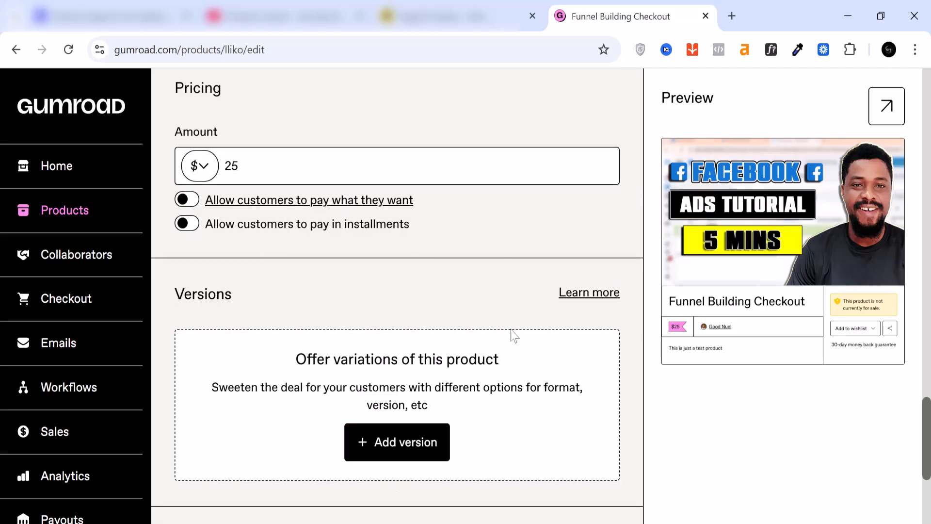
scroll(397, 256, "down", 2)
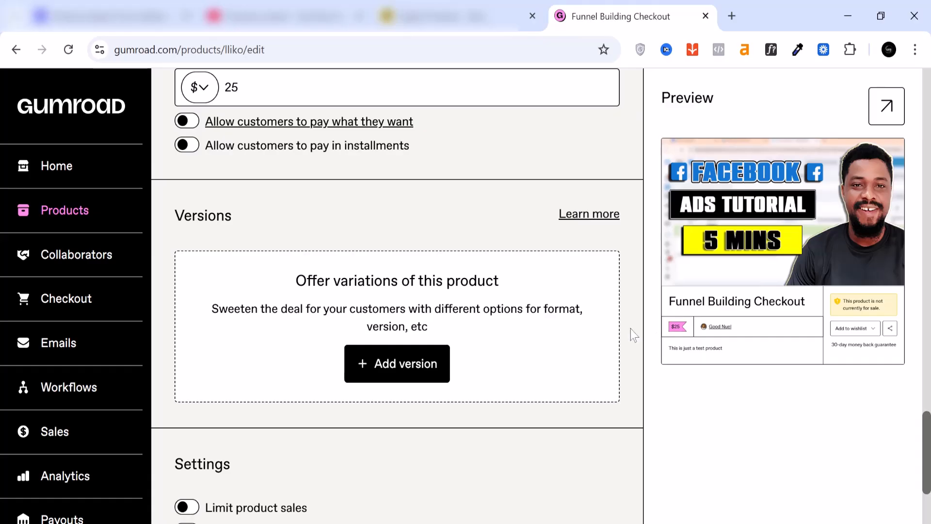
left_click(395, 378)
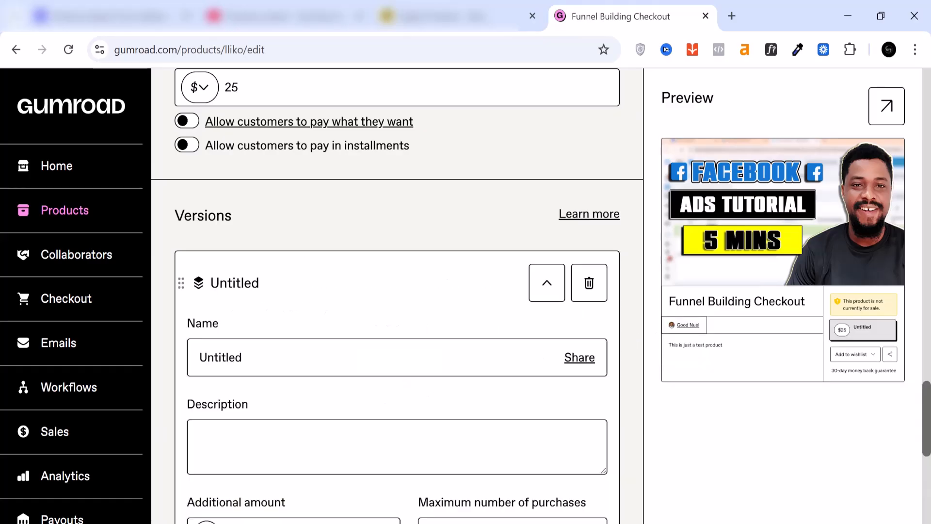
scroll(248, 340, "down", 3)
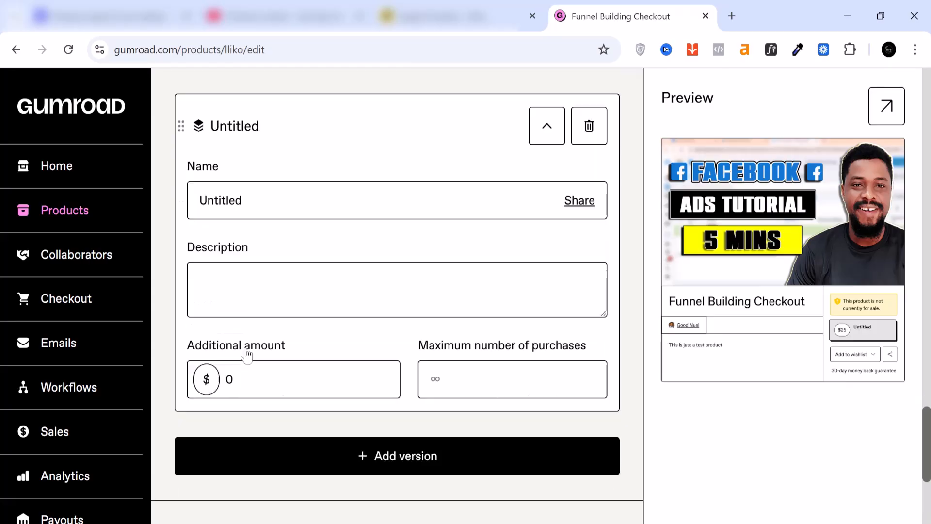
scroll(278, 366, "up", 2)
scroll(278, 367, "down", 2)
scroll(285, 254, "up", 3)
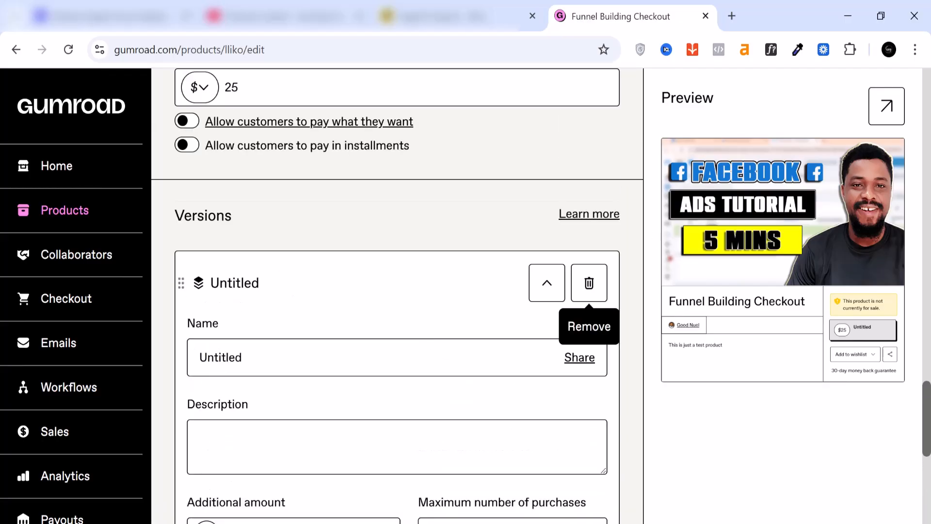
left_click(591, 286)
left_click(630, 362)
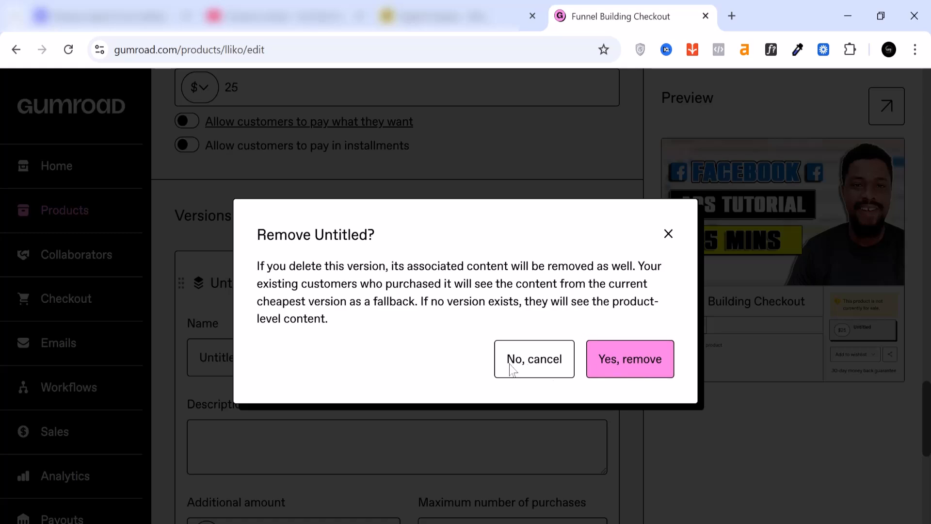
- Examine the product's sales, quantity, refund and shipping settings, the custom domain field, and the completed form with its preview
scroll(462, 366, "down", 4)
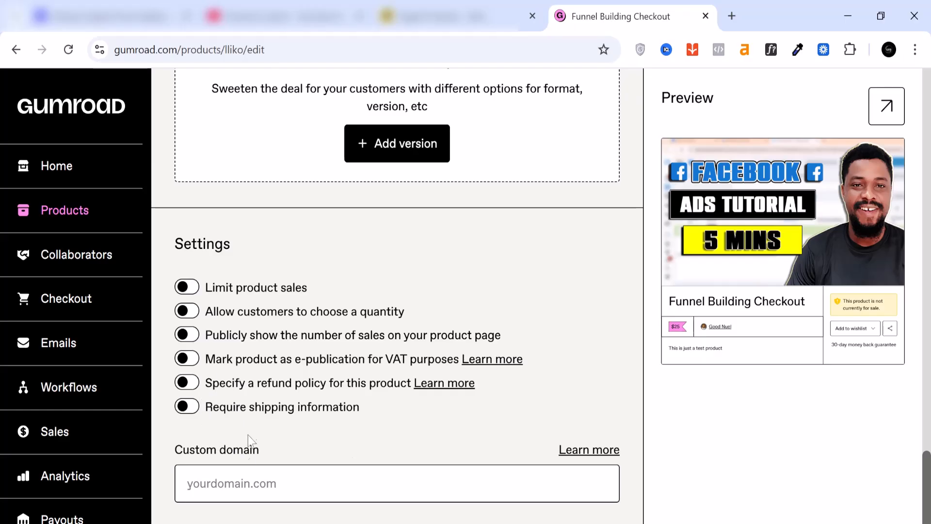
left_click(359, 483)
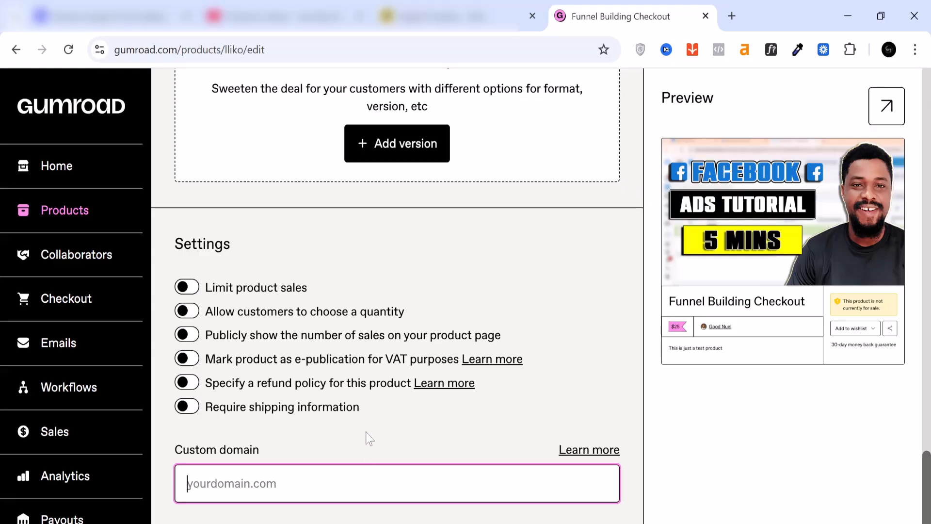
scroll(368, 438, "up", 20)
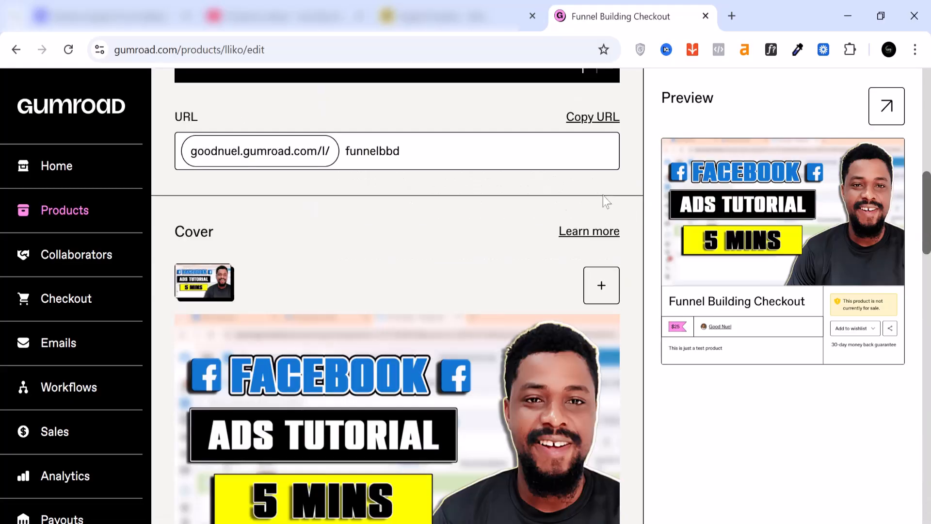
scroll(604, 196, "up", 8)
scroll(582, 235, "down", 6)
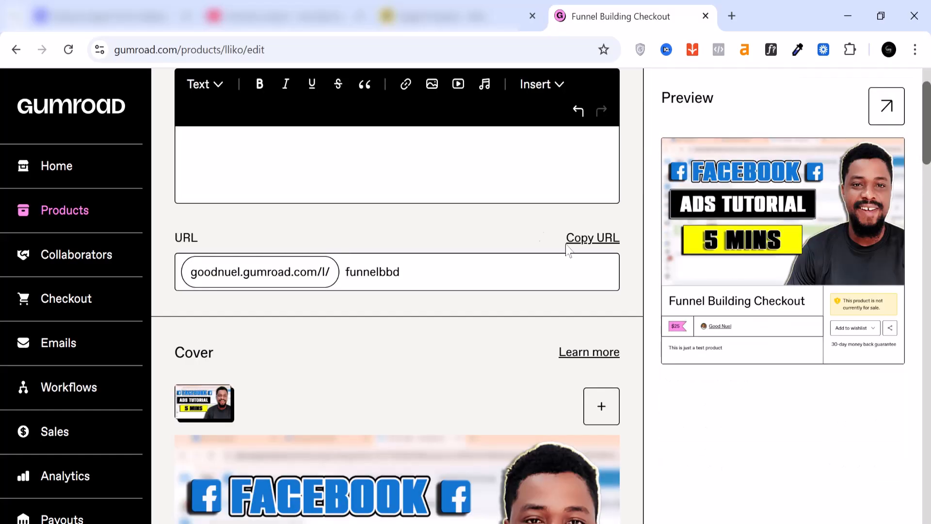
scroll(543, 238, "down", 10)
scroll(553, 249, "up", 10)
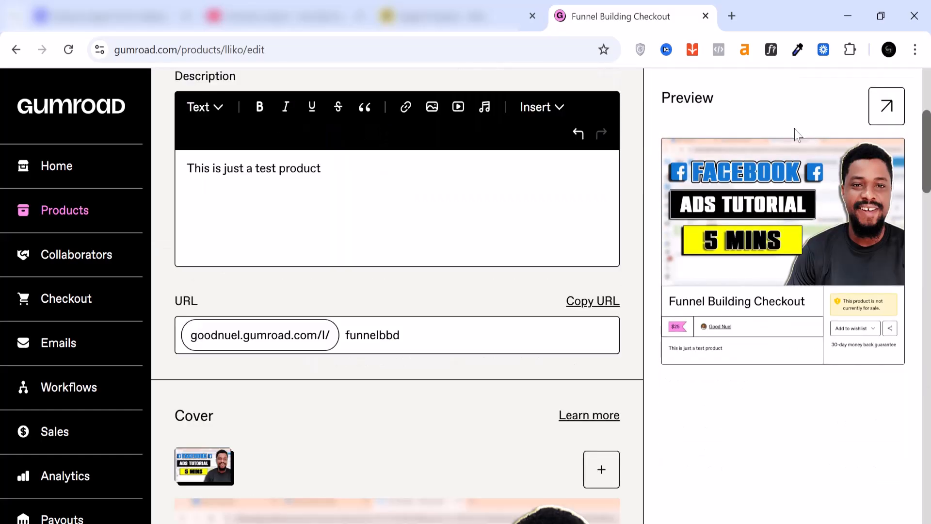
scroll(790, 137, "up", 5)
scroll(777, 401, "down", 1)
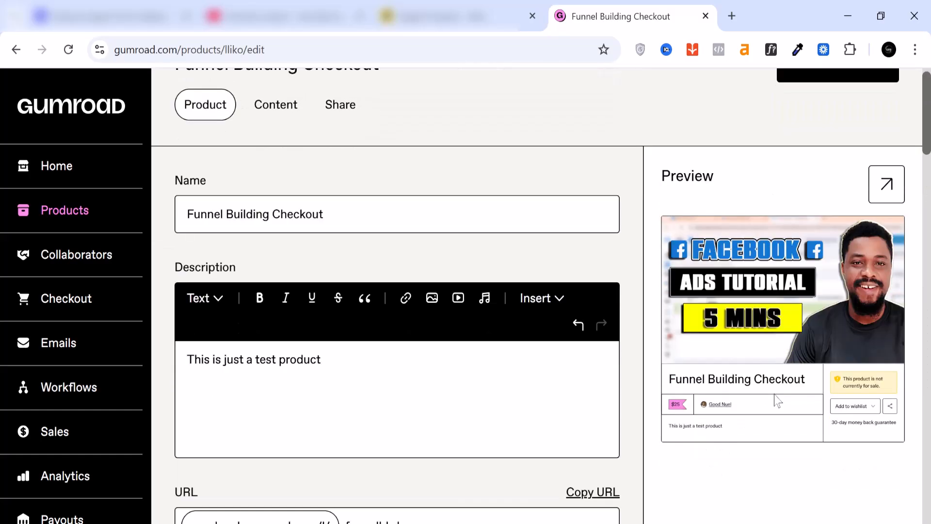
scroll(778, 401, "down", 10)
scroll(774, 385, "up", 11)
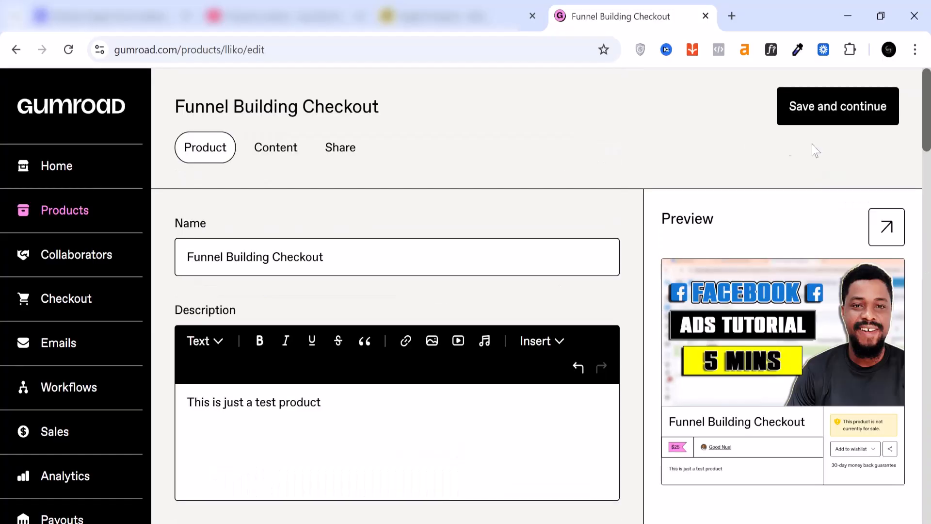
- Save the product details and continue to the content page, looking over its layout
left_click(833, 118)
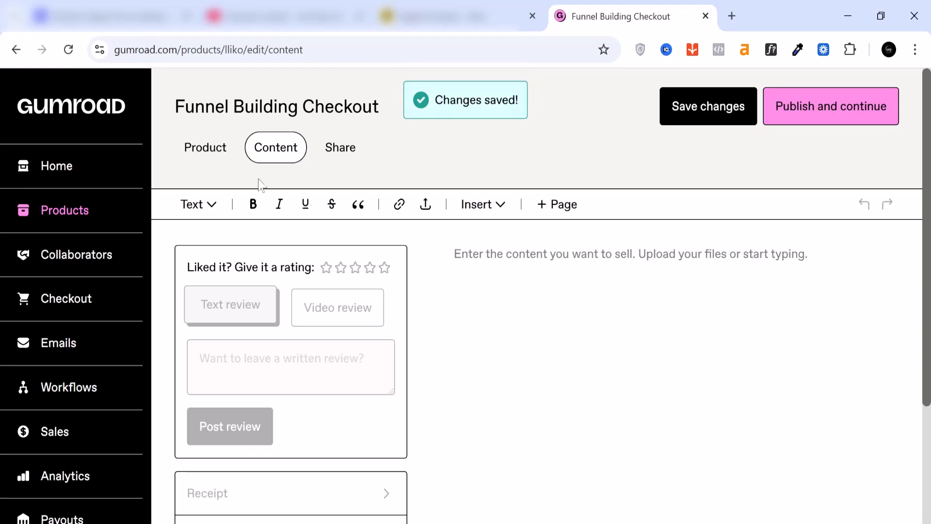
scroll(347, 370, "down", 3)
scroll(333, 385, "up", 3)
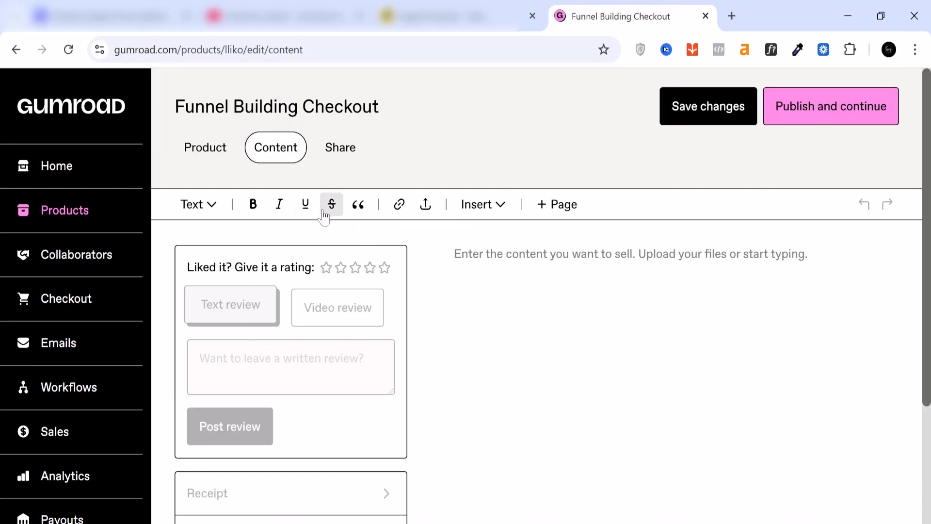
- Upload the "21-day Glow-up Reset Challeng..." PDF from the computer's Downloads folder as the product content
left_click(425, 206)
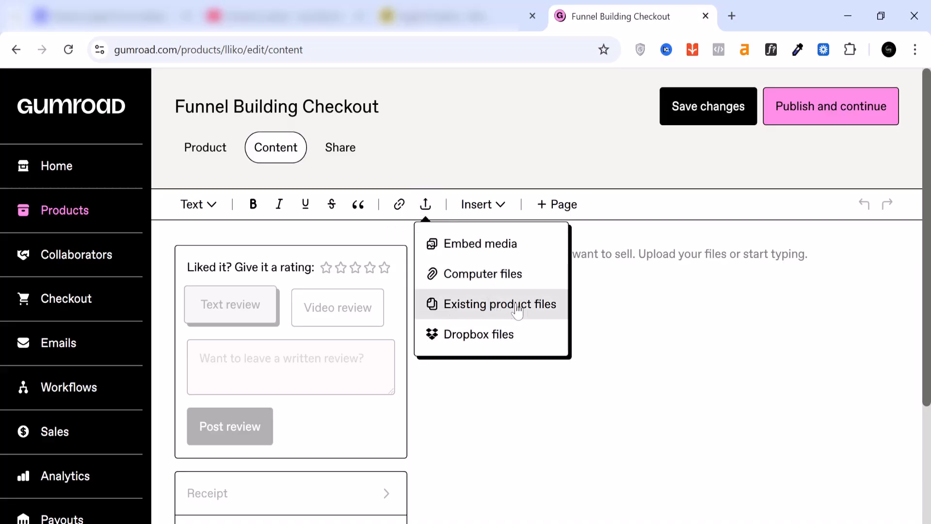
left_click(497, 275)
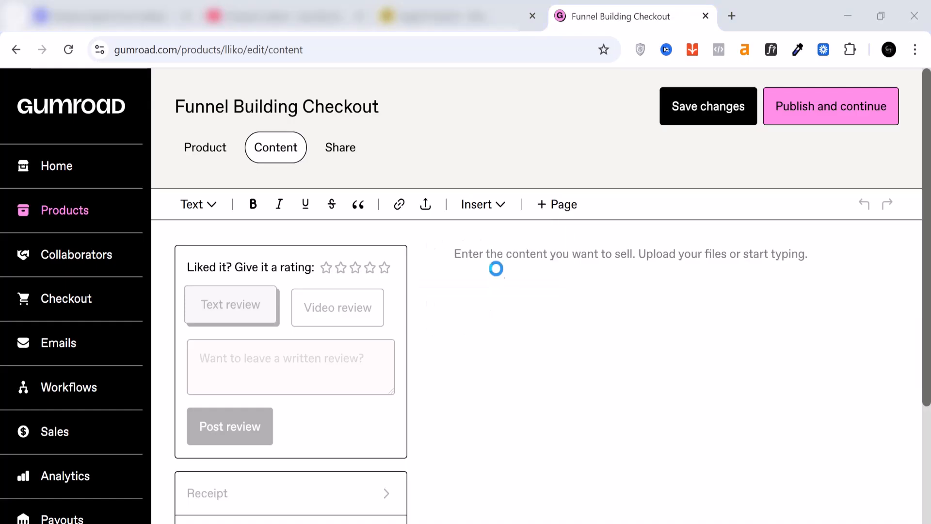
left_click(79, 184)
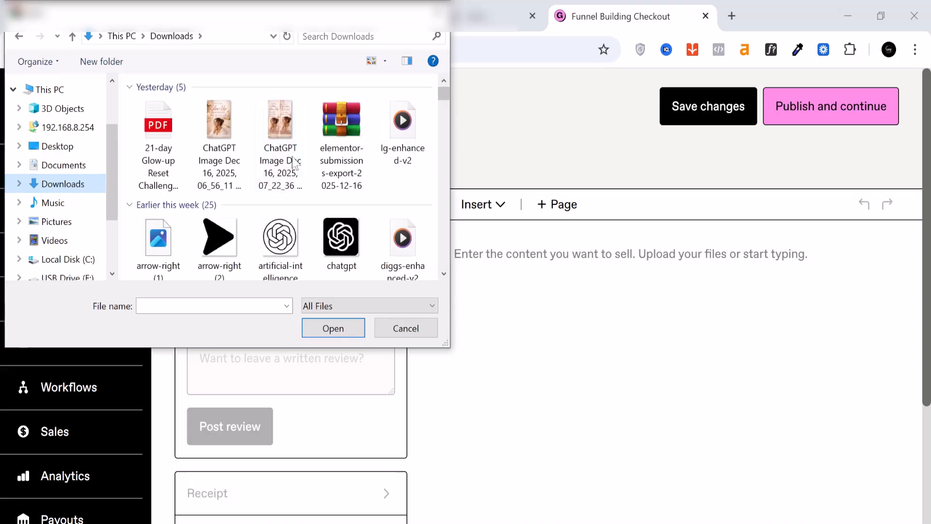
left_click(158, 148)
left_click(333, 328)
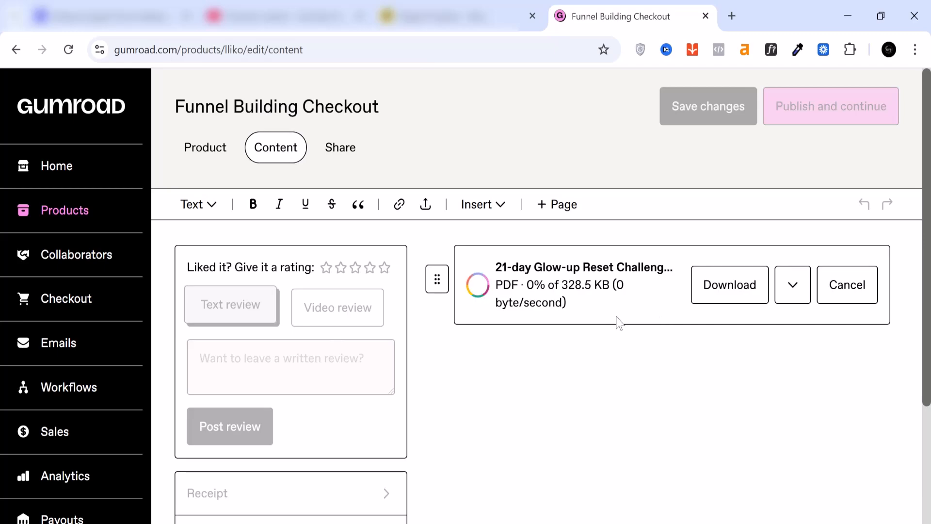
- Publish the product once the PDF upload completes and continue to the sharing page
scroll(618, 322, "down", 4)
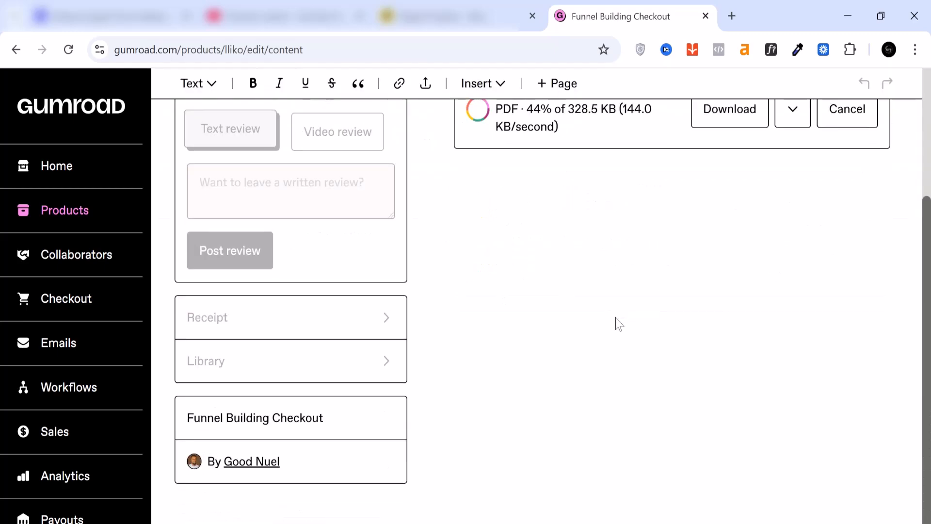
scroll(619, 323, "up", 4)
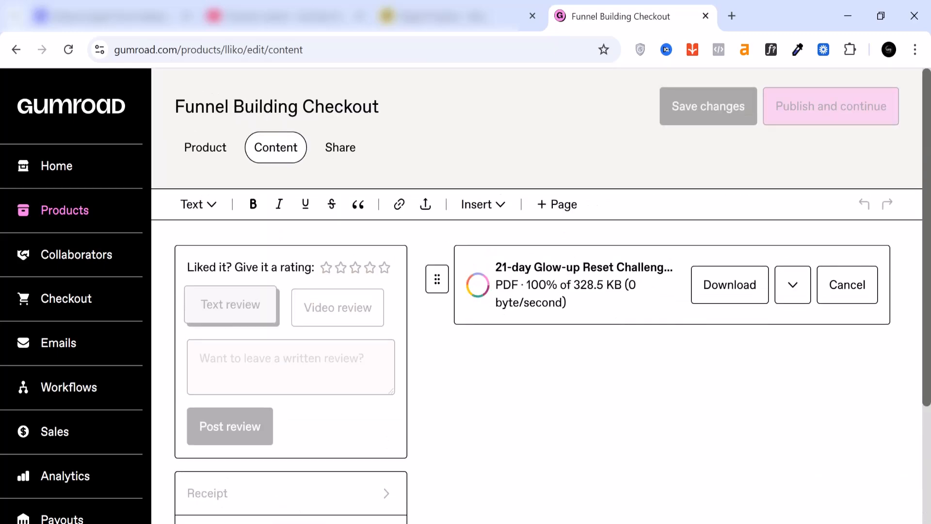
left_click(845, 107)
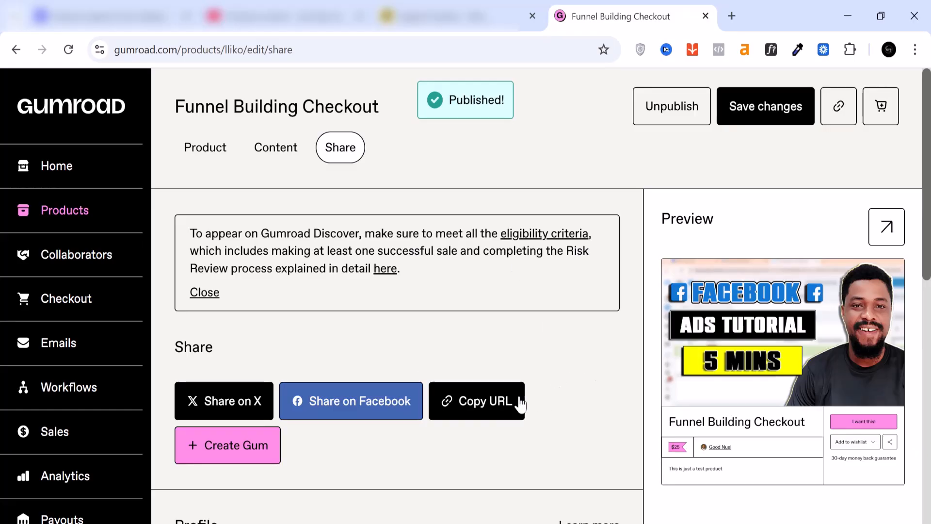
- Copy the published product's URL and open it in a new browser tab
left_click(493, 409)
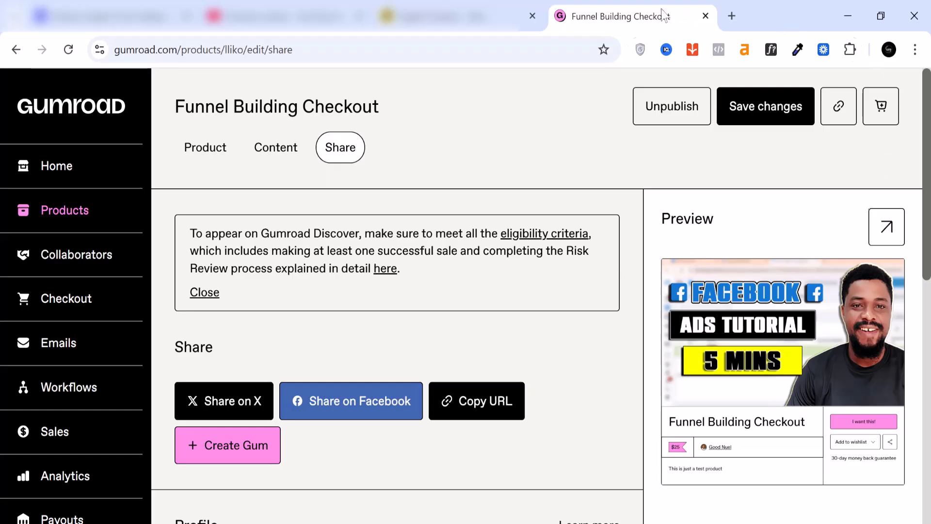
left_click(732, 16)
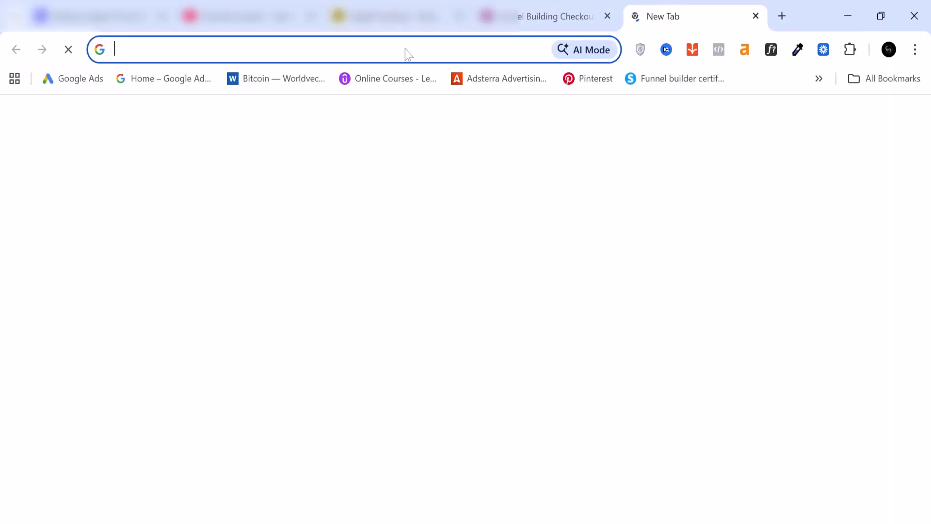
right_click(405, 52)
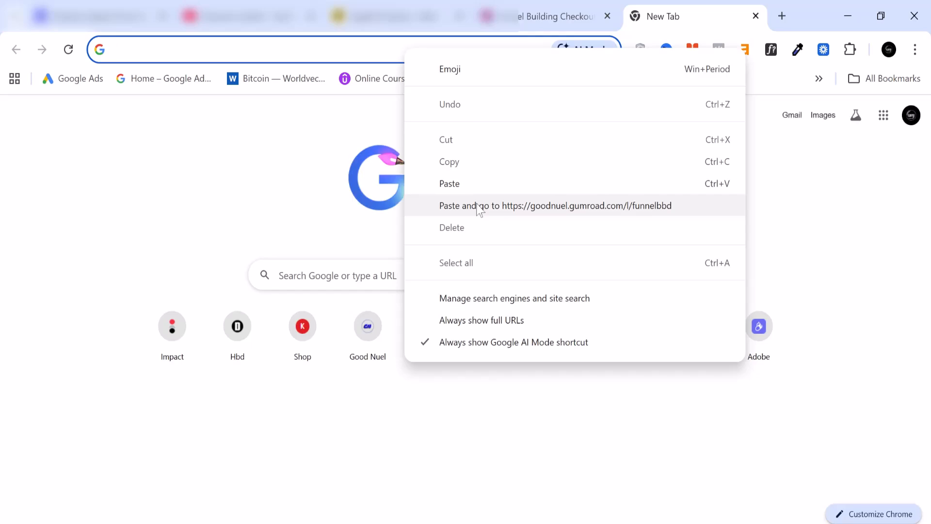
left_click(479, 206)
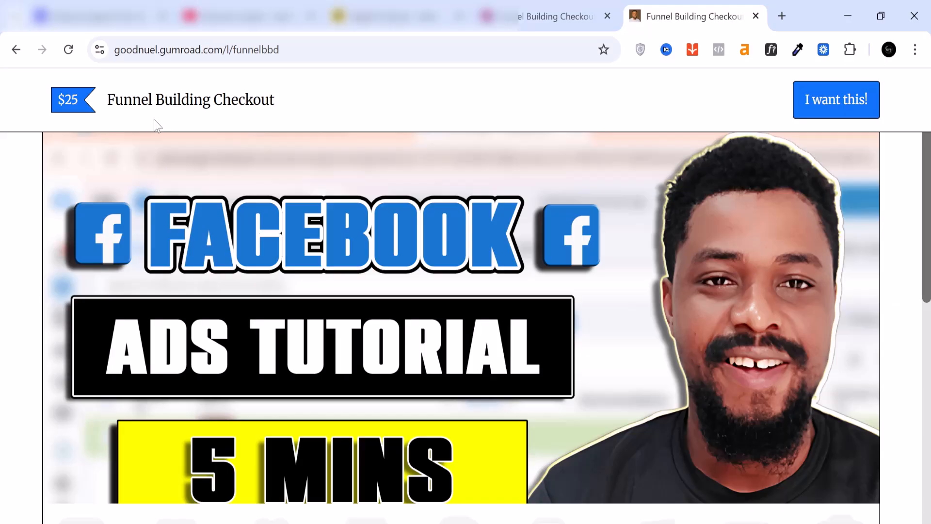
- Review the public product page as a buyer and proceed to checkout to examine the order summary and recommended products
scroll(372, 342, "down", 5)
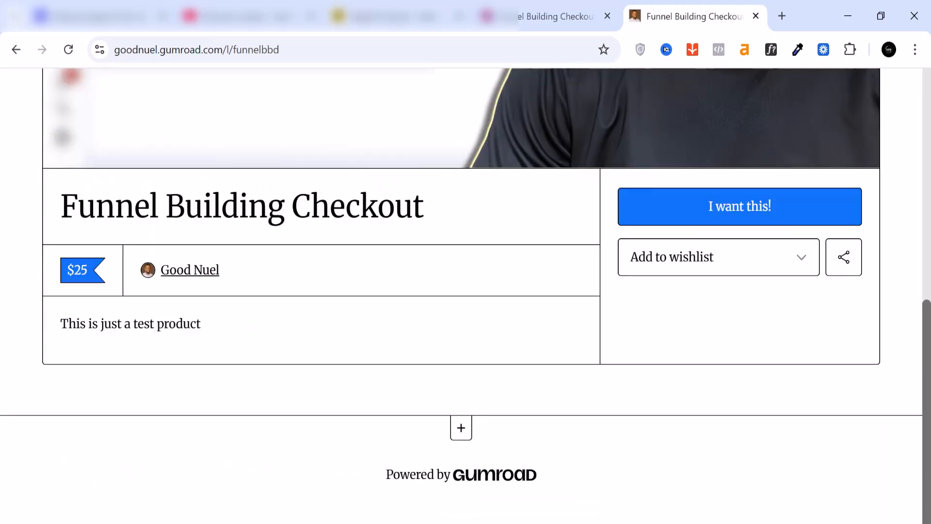
scroll(397, 340, "up", 6)
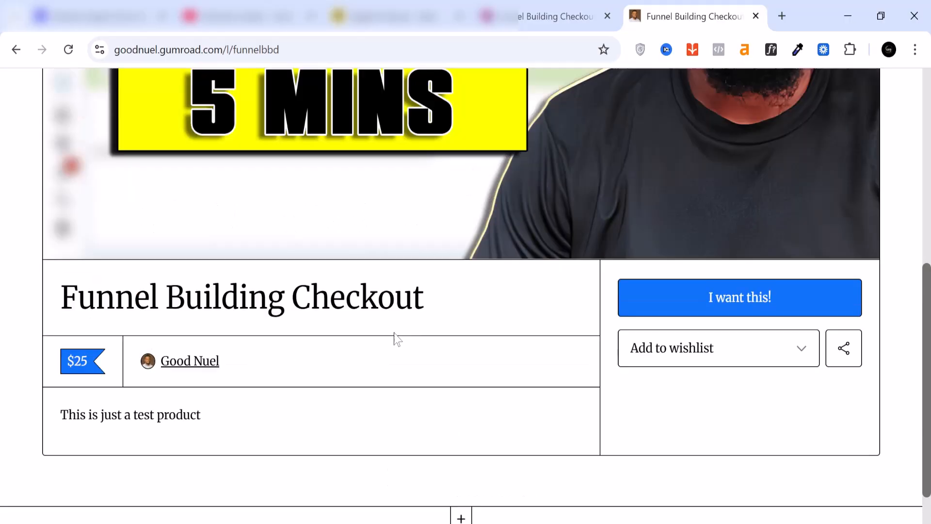
scroll(397, 334, "down", 6)
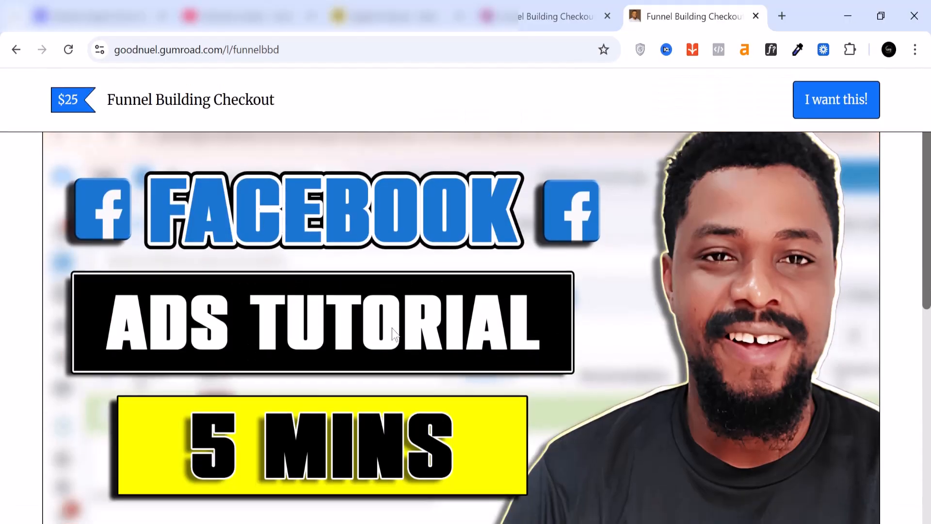
scroll(396, 335, "up", 6)
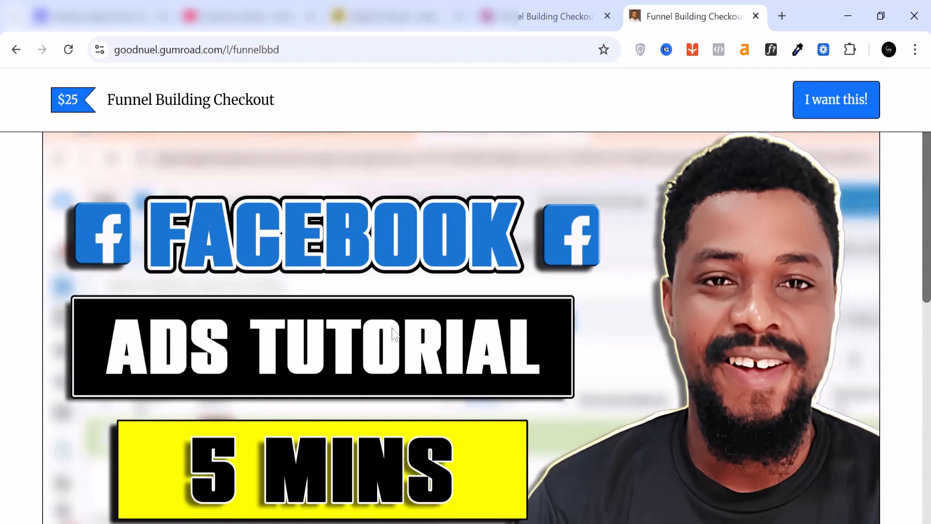
scroll(394, 333, "down", 6)
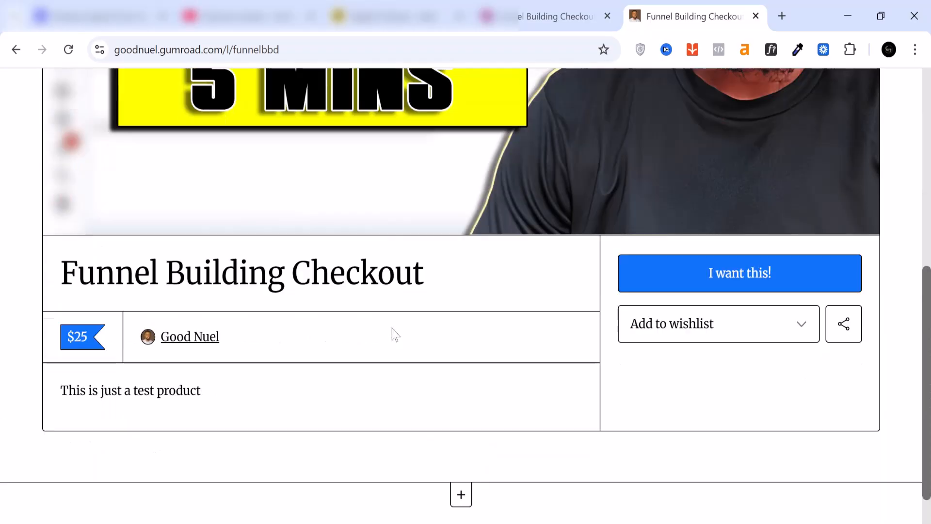
left_click(700, 219)
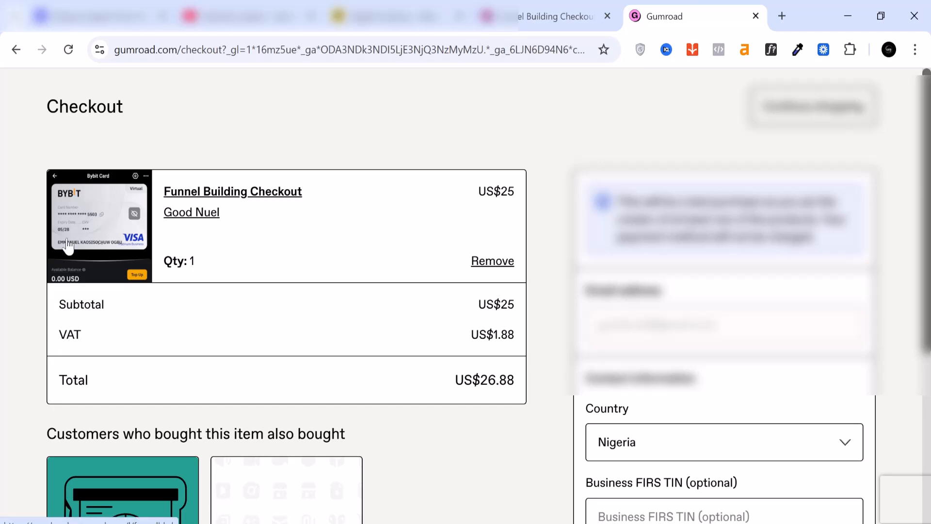
scroll(95, 226, "down", 3)
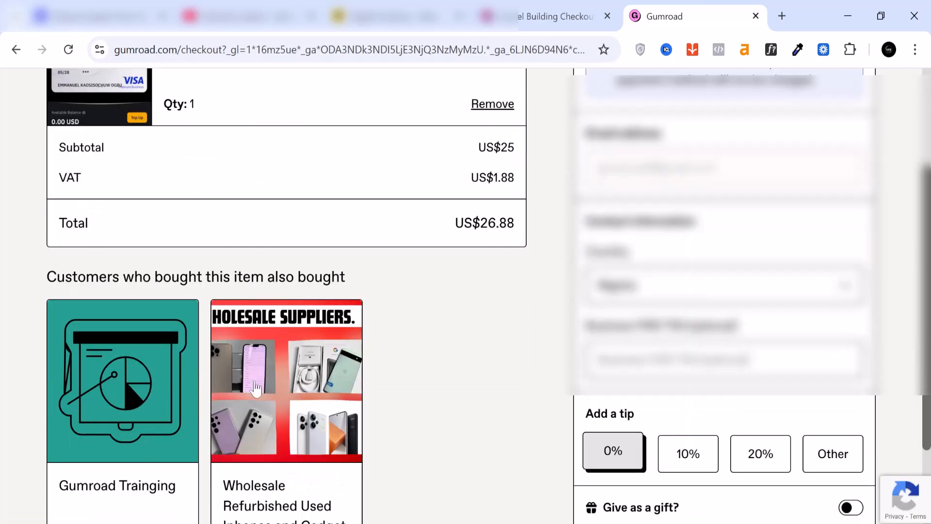
scroll(241, 382, "up", 1)
scroll(241, 382, "up", 1)
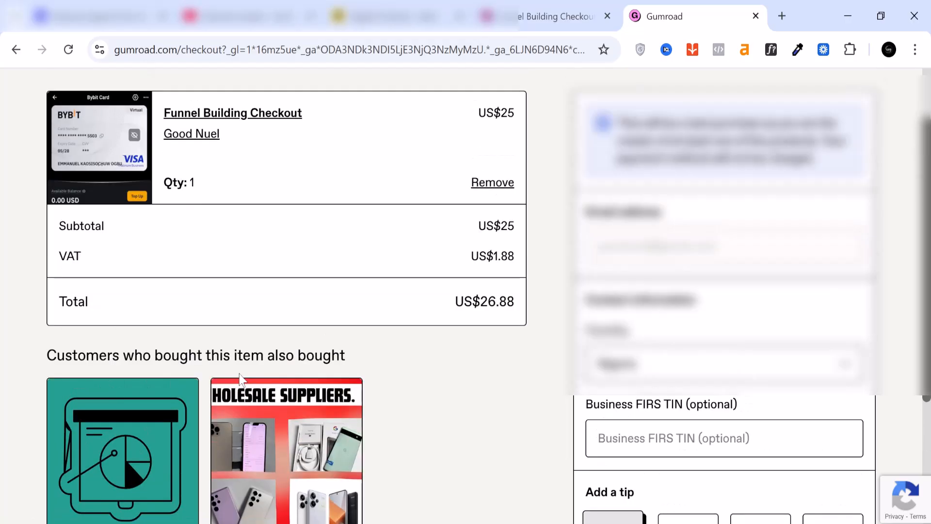
scroll(291, 376, "up", 2)
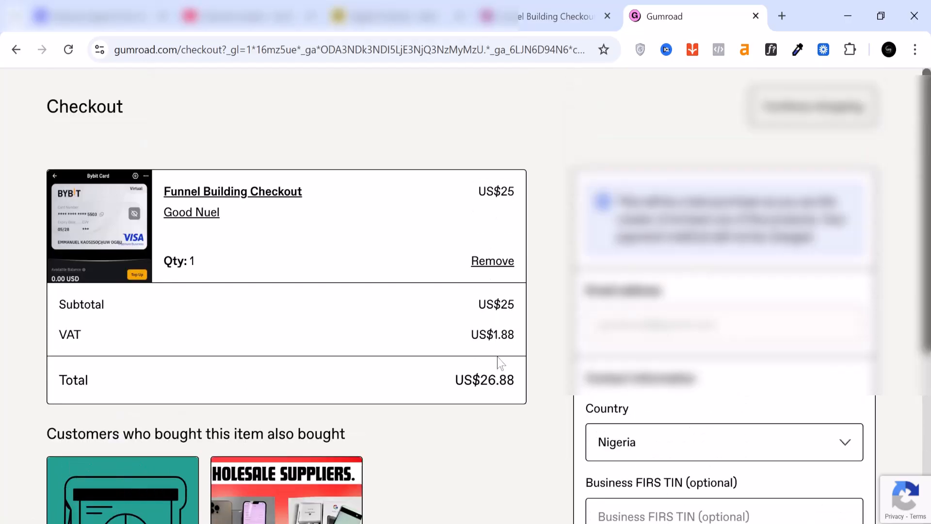
- Add a 10% tip to the Funnel Building Checkout order and enable giving it as a gift, then review the checkout form
scroll(500, 363, "down", 2)
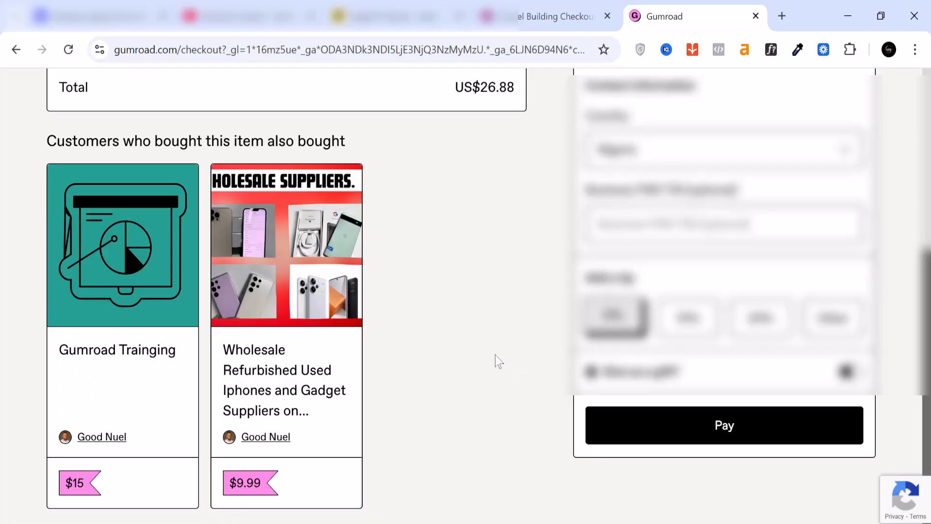
scroll(496, 359, "up", 5)
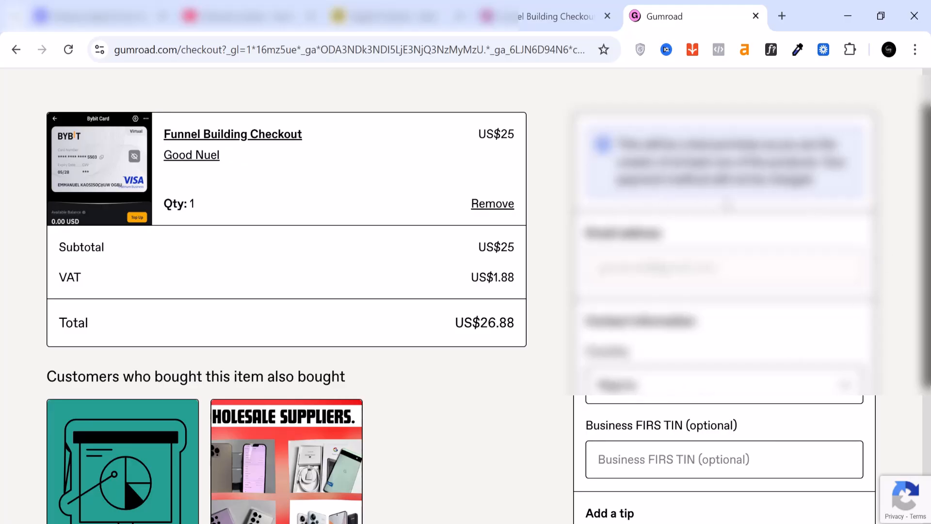
scroll(774, 247, "down", 5)
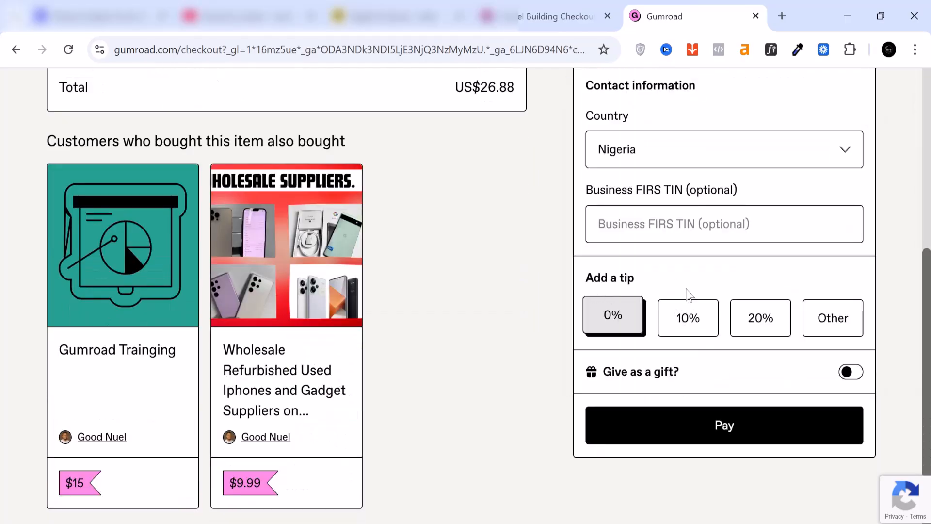
left_click(701, 321)
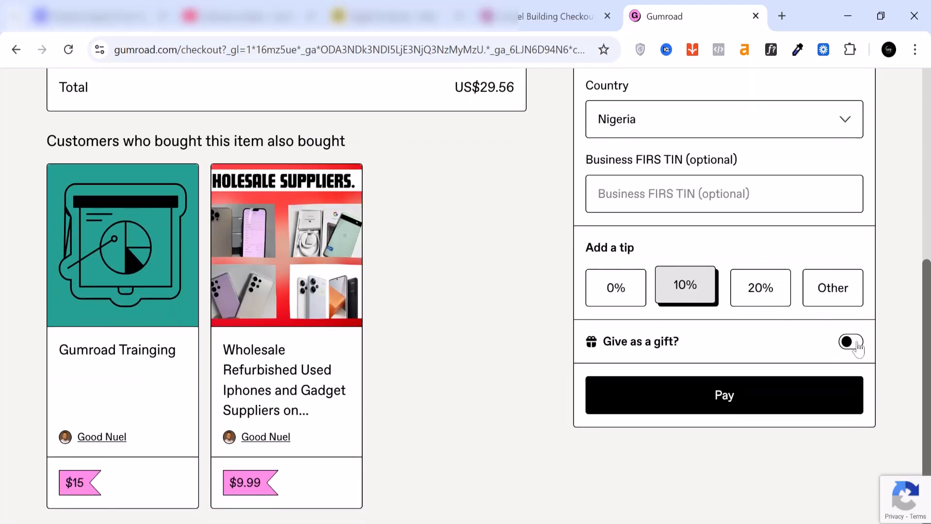
left_click(856, 343)
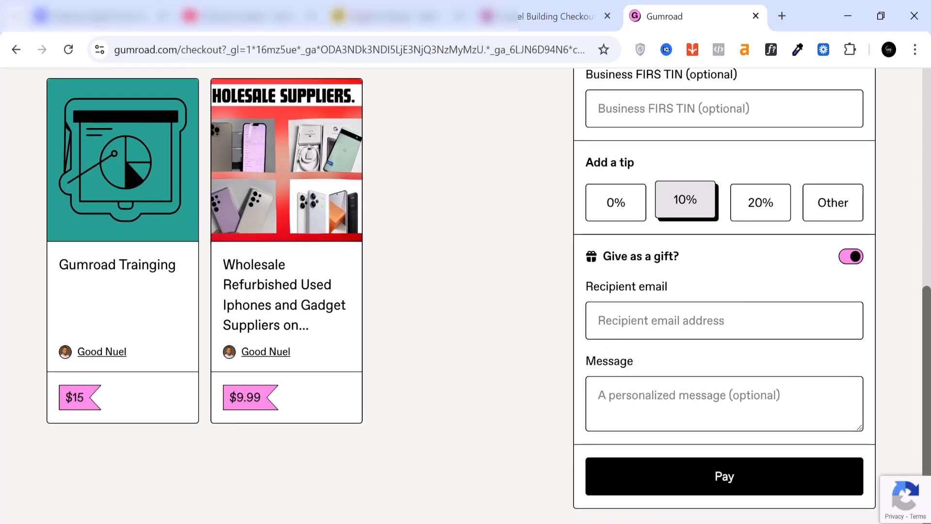
scroll(682, 311, "up", 3)
scroll(683, 311, "down", 2)
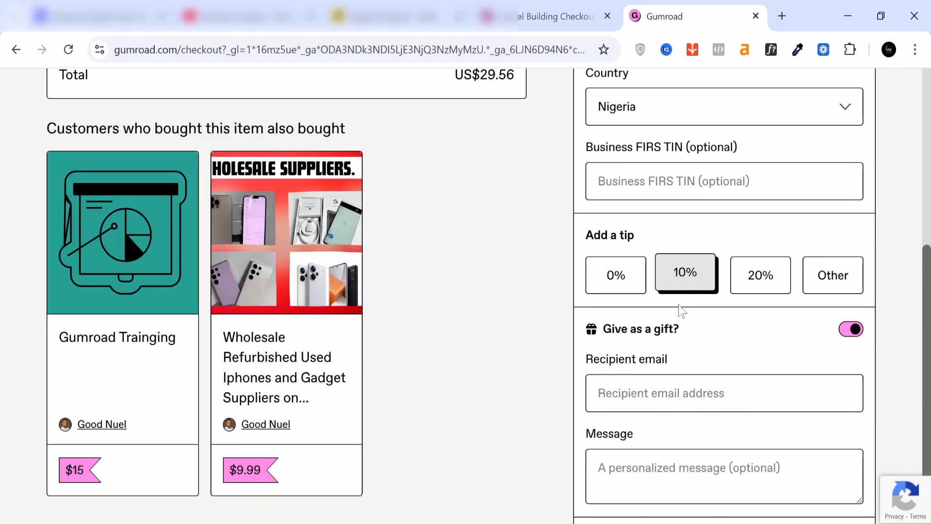
scroll(682, 311, "down", 2)
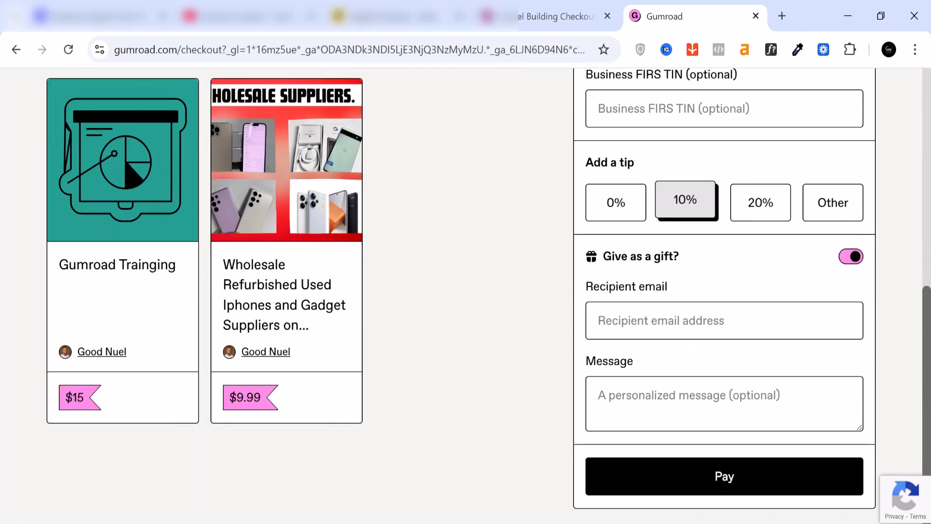